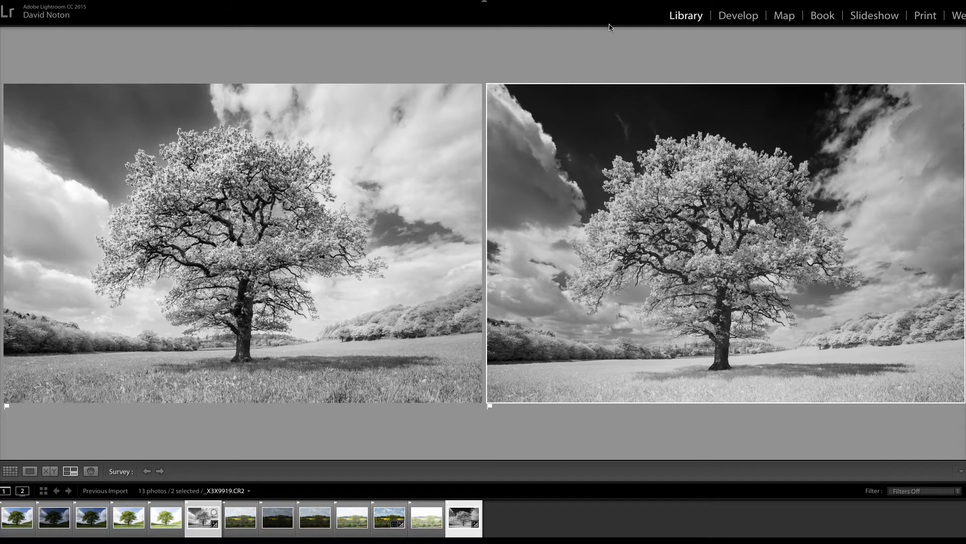
Switch from the two-photo comparison to the thumbnail grid and open the black-and-white _V6A7640-HDR.dng tree photo for developing
{"action": "key", "text": "Tab"}
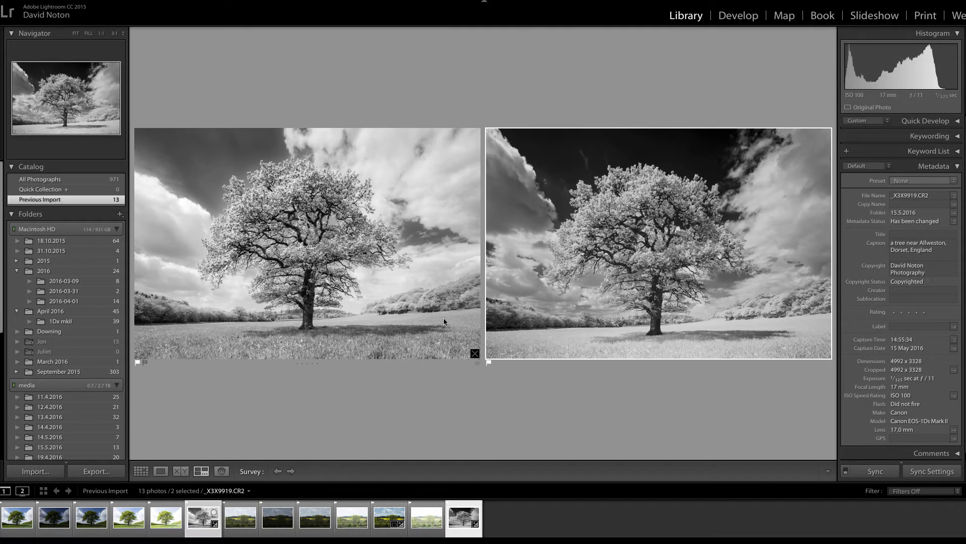
{"action": "left_click", "coordinate": [141, 471]}
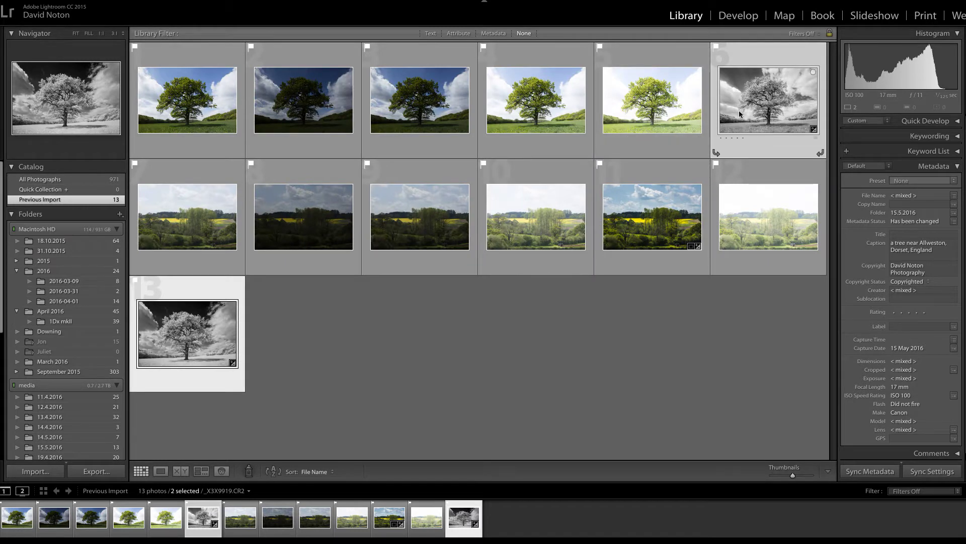
{"action": "left_click", "coordinate": [643, 101]}
{"action": "left_click", "coordinate": [767, 111]}
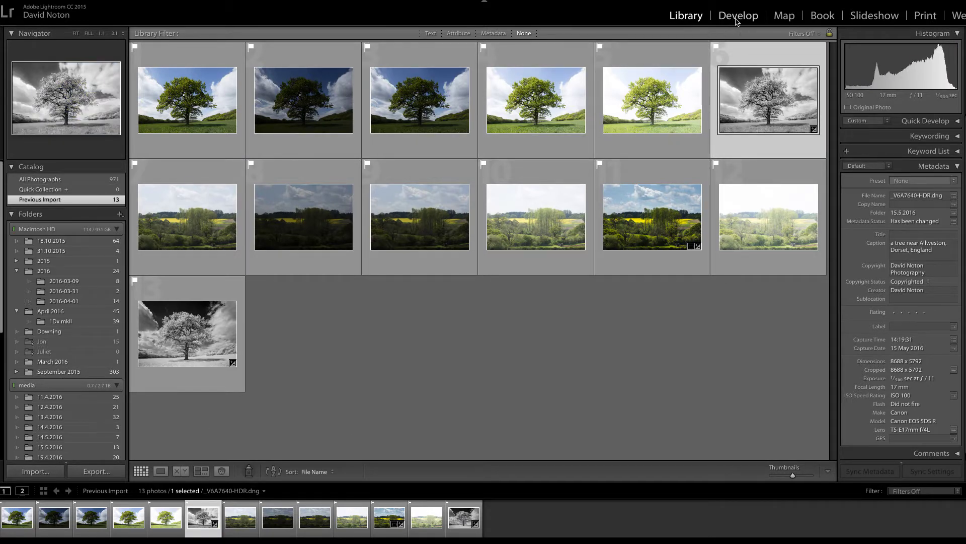
{"action": "left_click", "coordinate": [738, 19]}
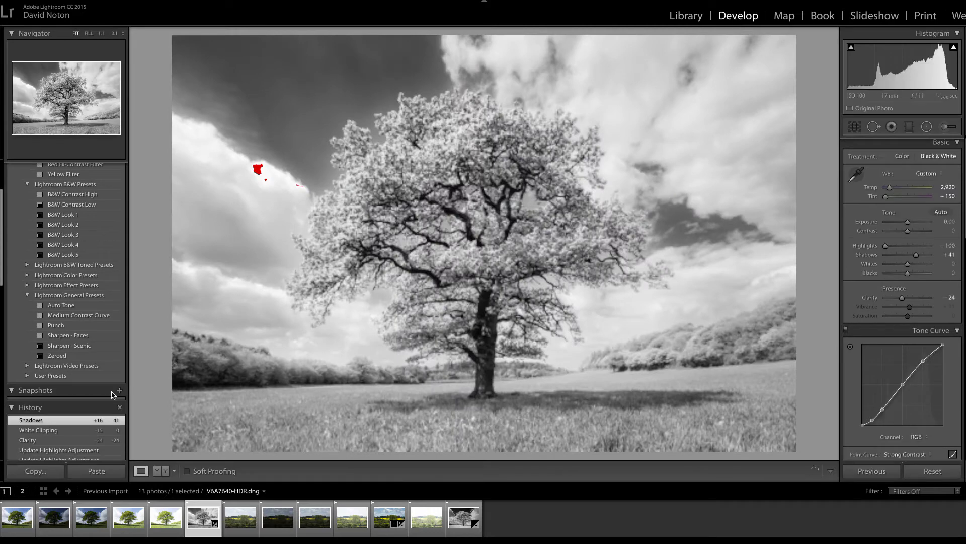
Revert the tree photo to its original Import state in the edit history
{"action": "scroll", "coordinate": [92, 423], "scroll_direction": "down", "scroll_amount": 10}
{"action": "scroll", "coordinate": [92, 423], "scroll_direction": "down", "scroll_amount": 5}
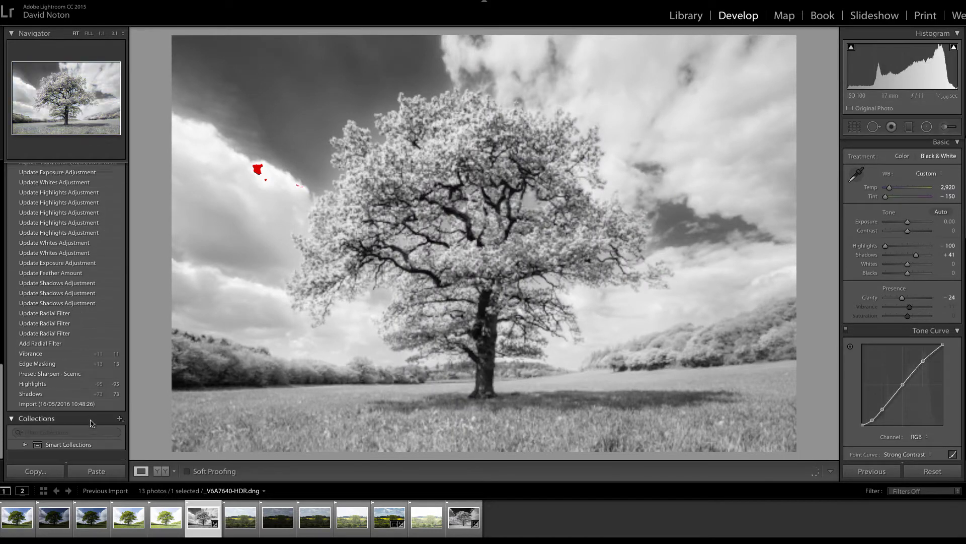
{"action": "left_click", "coordinate": [43, 411]}
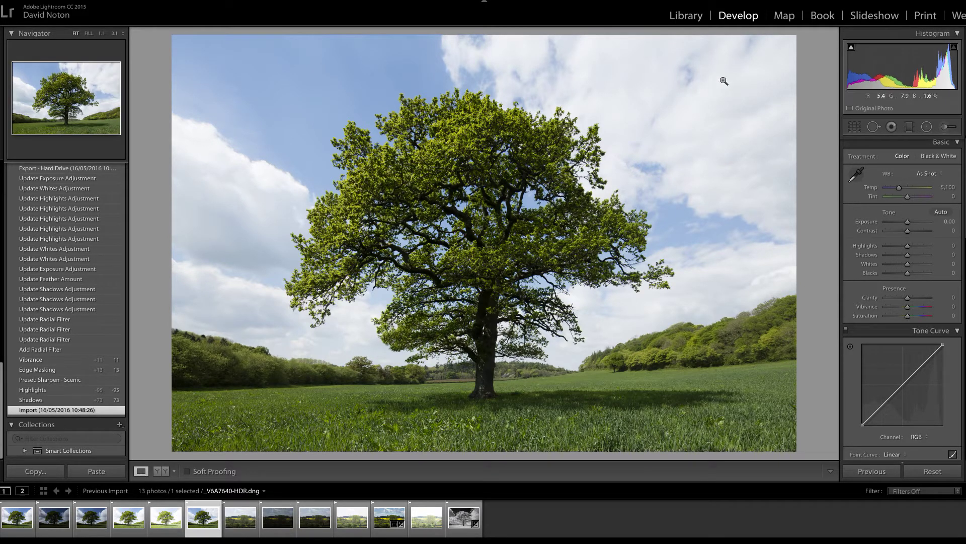
Return to the photo grid and select the five bracketed tree exposures, followed by the merged HDR photo alone
{"action": "left_click", "coordinate": [693, 21]}
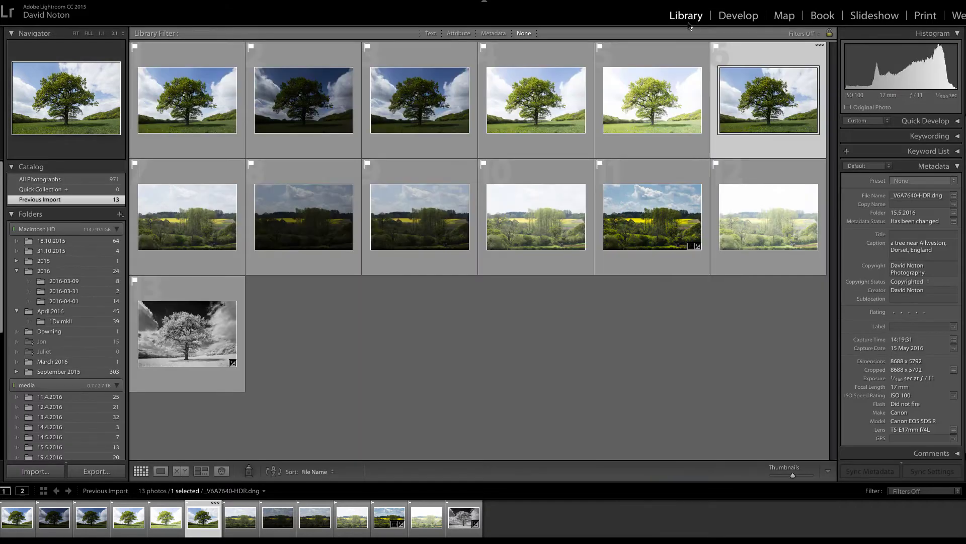
{"action": "left_click", "coordinate": [193, 105]}
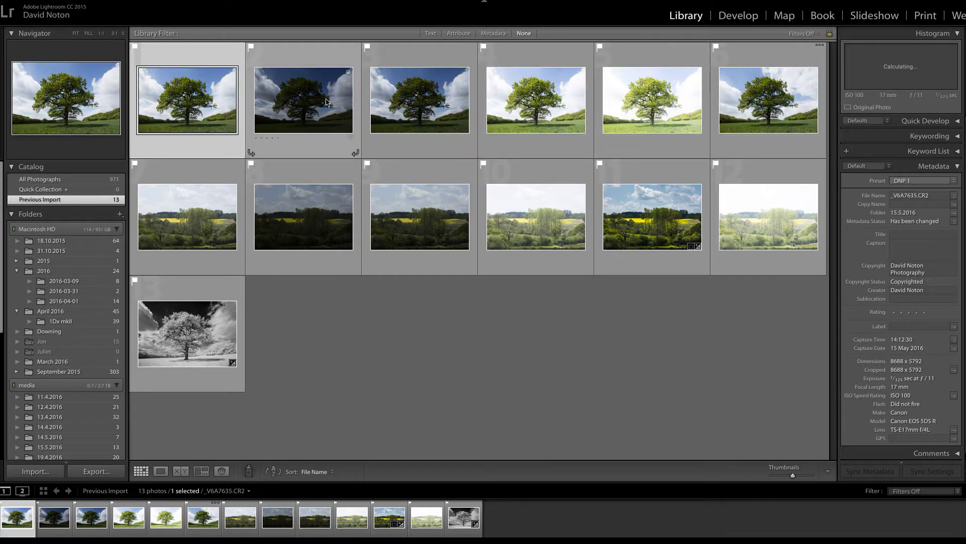
{"action": "left_click", "coordinate": [296, 107], "text": "shift"}
{"action": "left_click", "coordinate": [387, 107], "text": "shift"}
{"action": "left_click", "coordinate": [518, 105], "text": "shift"}
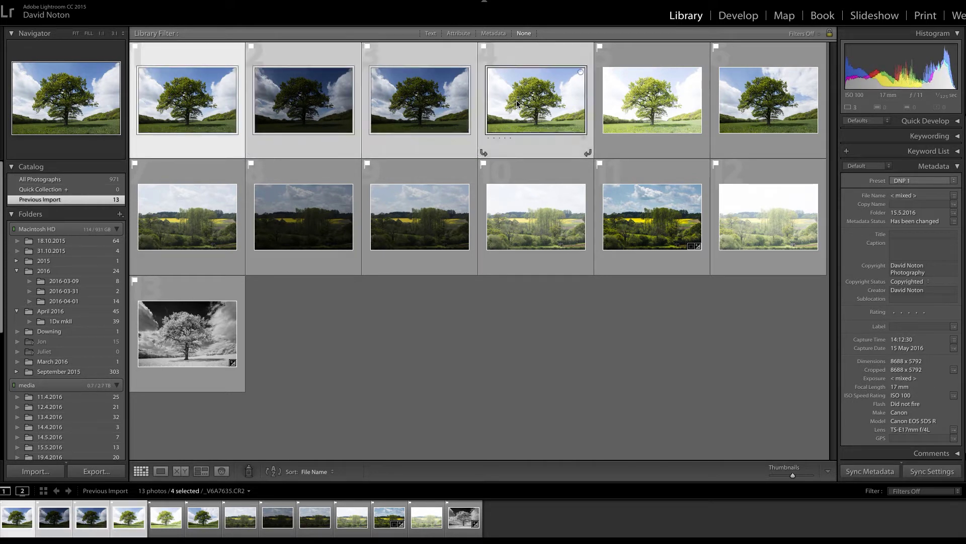
{"action": "left_click", "coordinate": [665, 102], "text": "shift"}
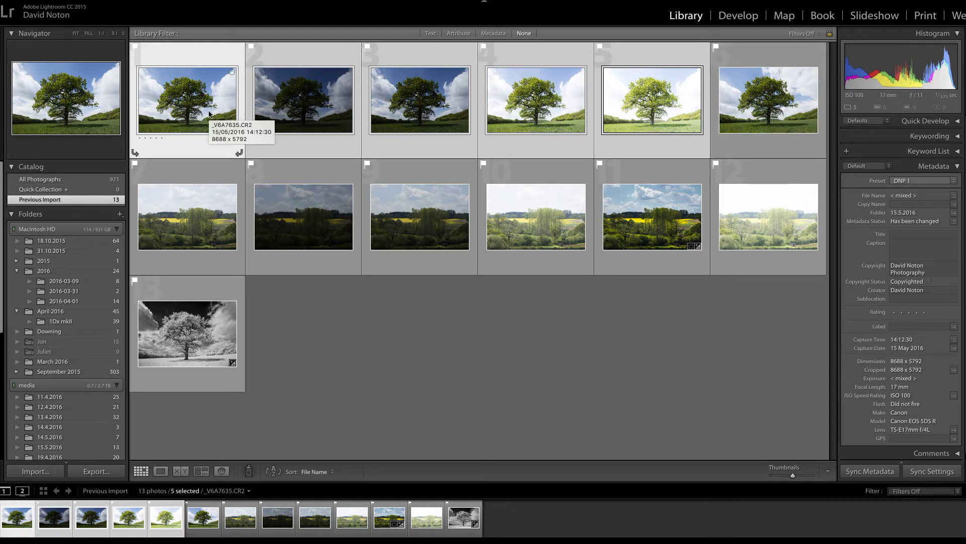
{"action": "left_click", "coordinate": [777, 105]}
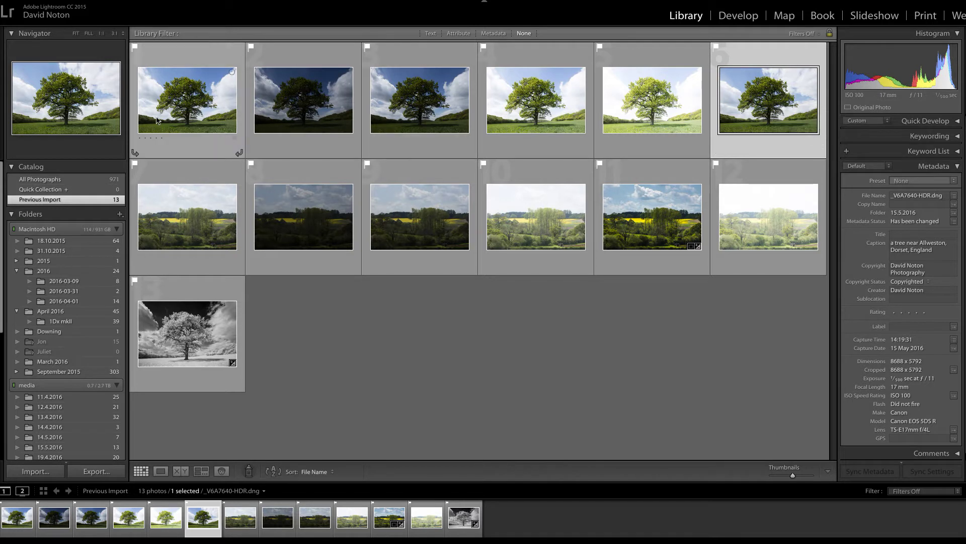
Select the five bracketed tree exposures individually and locate the HDR merge command without running it
{"action": "left_click", "coordinate": [174, 104]}
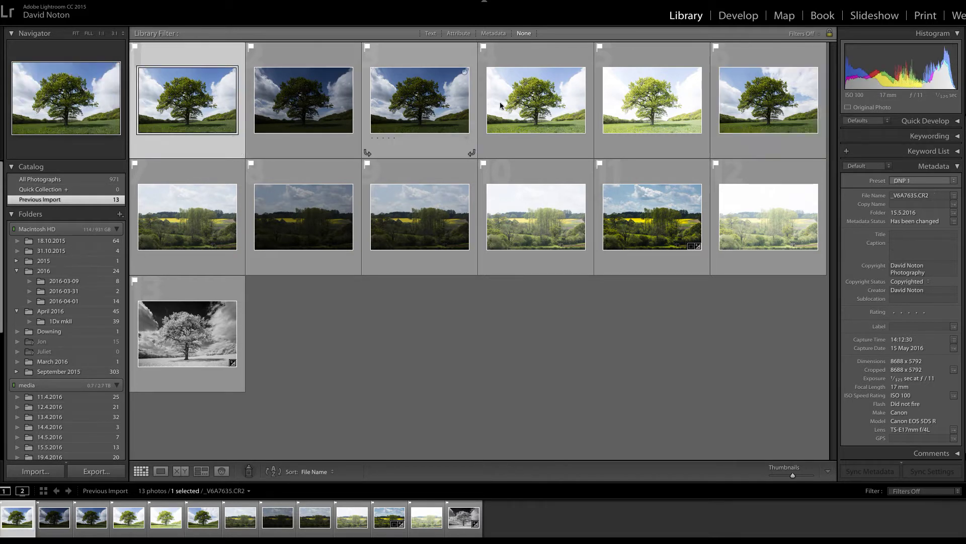
{"action": "left_click", "coordinate": [625, 104], "text": "super"}
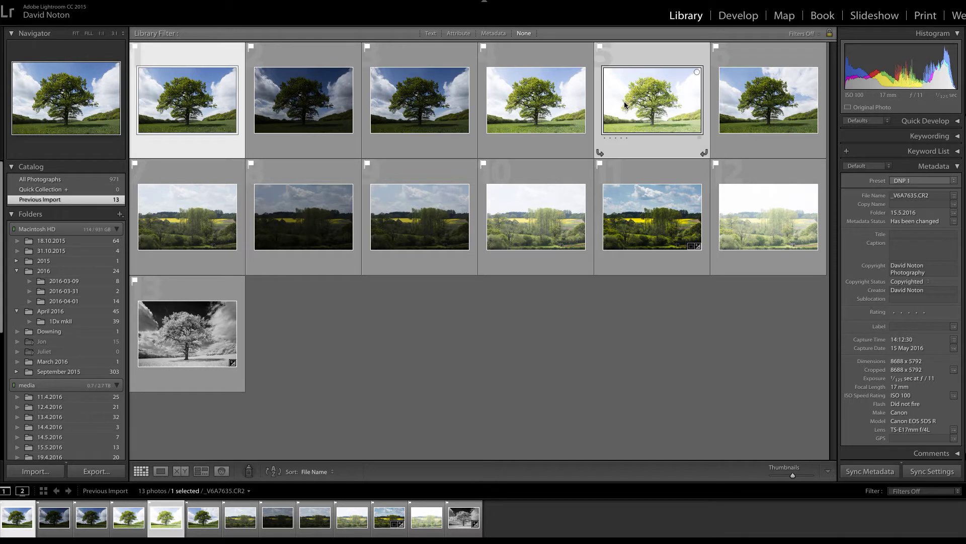
{"action": "left_click", "coordinate": [546, 109], "text": "super"}
{"action": "left_click", "coordinate": [422, 111], "text": "super"}
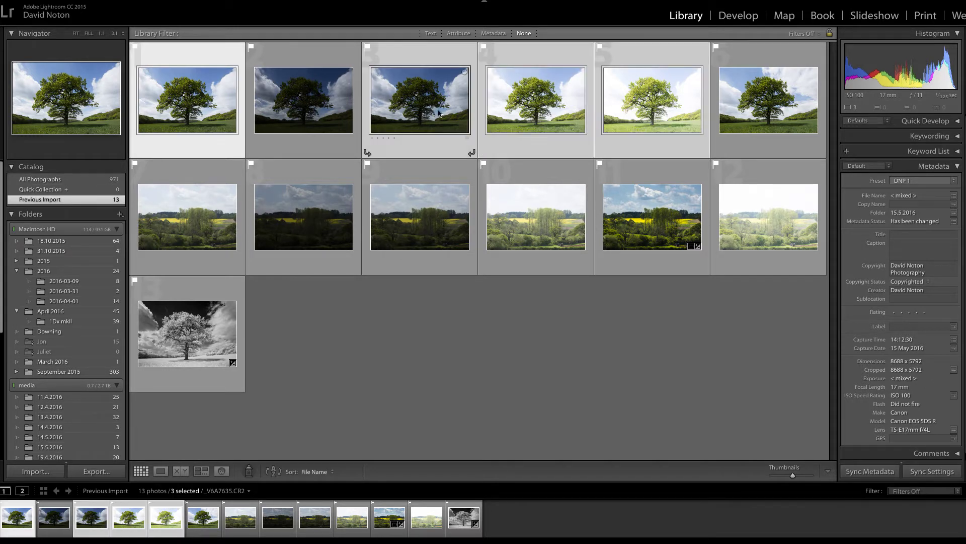
{"action": "left_click", "coordinate": [331, 109], "text": "super"}
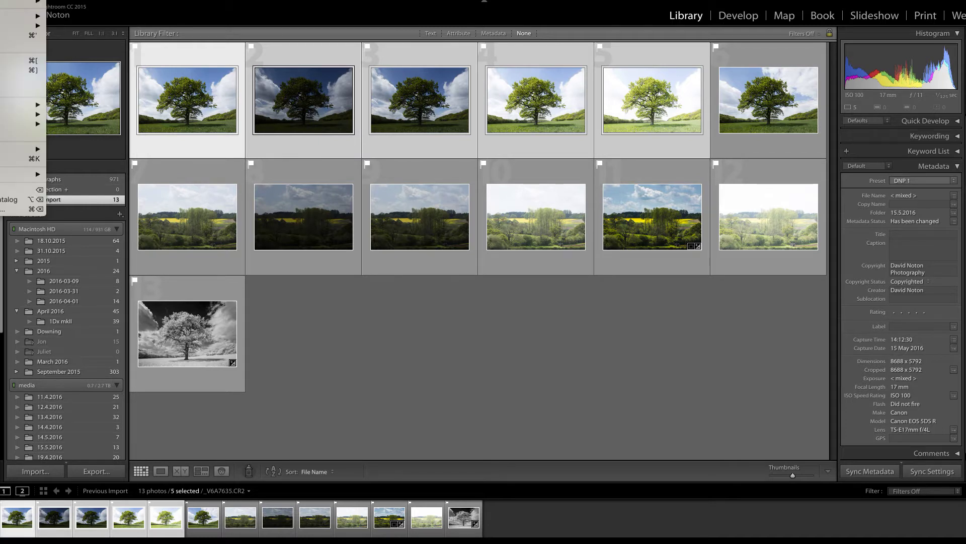
{"action": "mouse_move", "coordinate": [23, 2]}
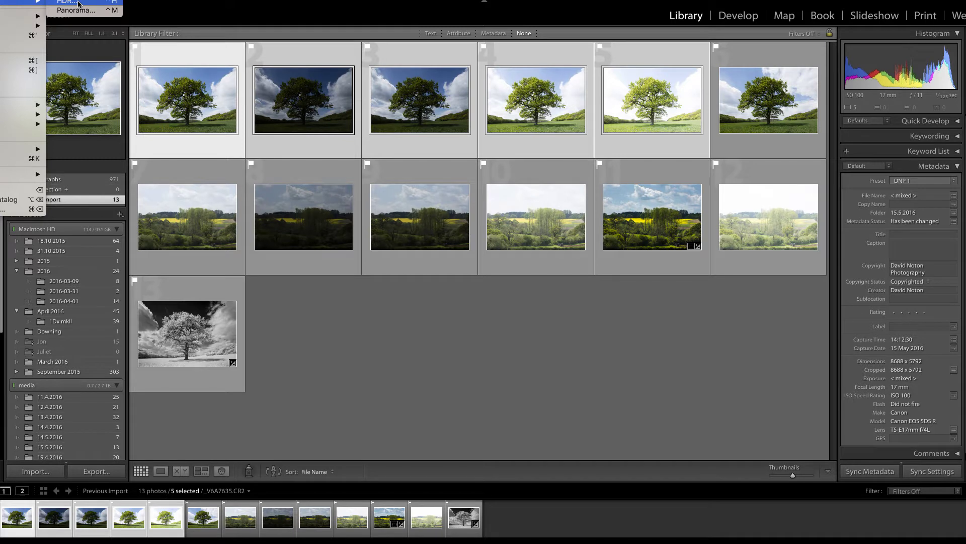
{"action": "left_click", "coordinate": [596, 355]}
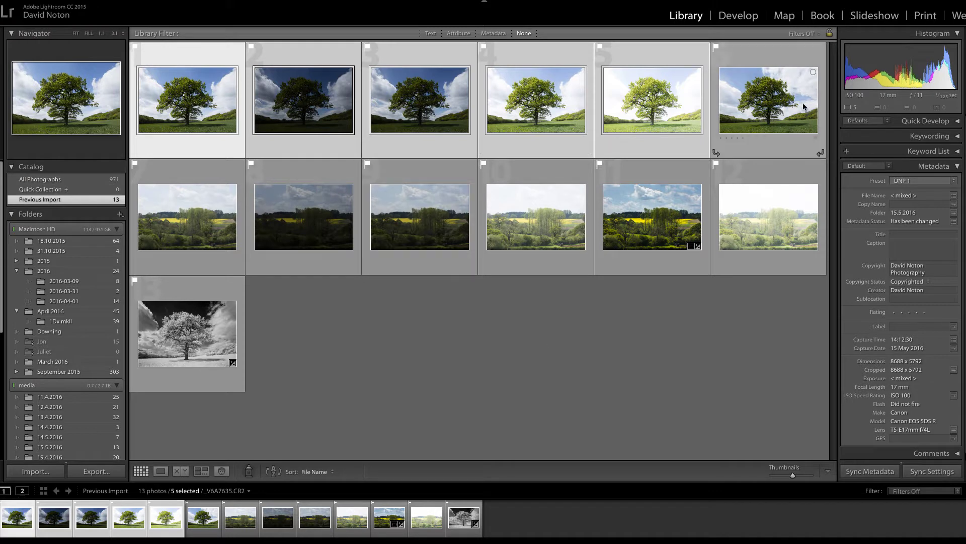
Open the merged _V6A7640-HDR.dng tree photo for developing and go to the Import entry in its edit history
{"action": "left_click", "coordinate": [776, 107]}
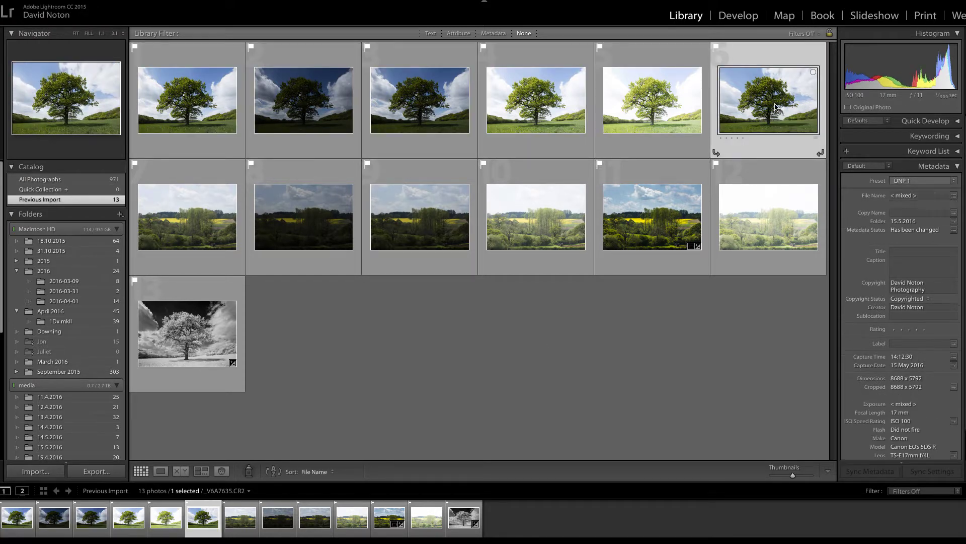
{"action": "left_click", "coordinate": [738, 16]}
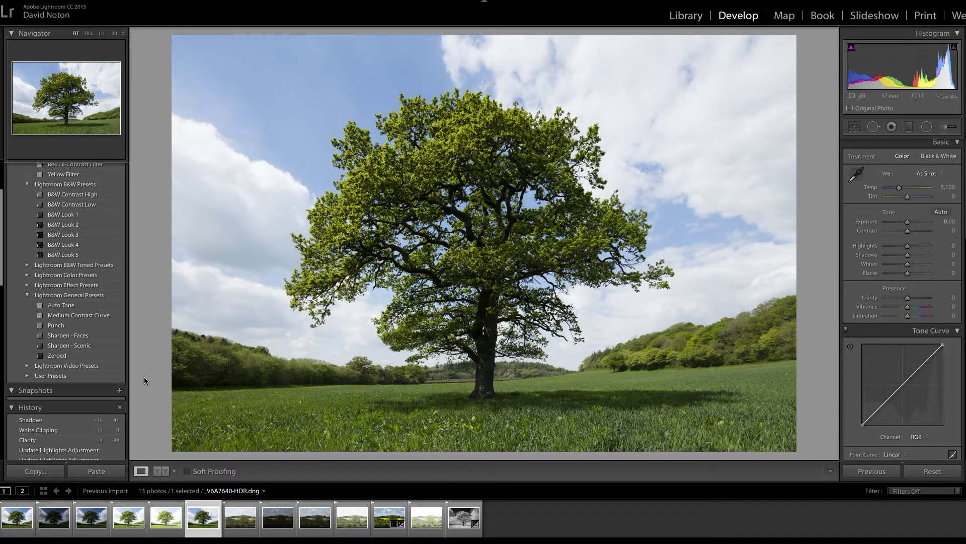
{"action": "mouse_move", "coordinate": [106, 428]}
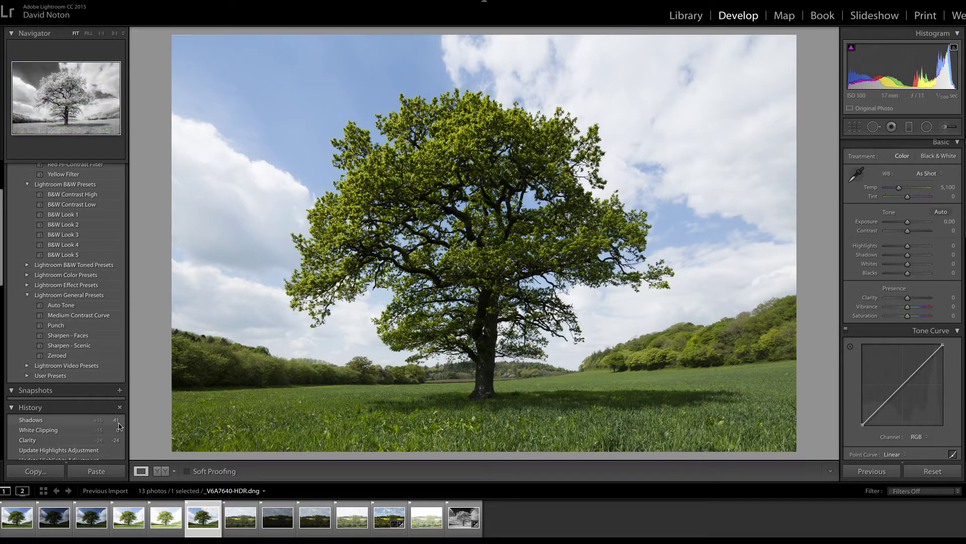
{"action": "scroll", "coordinate": [106, 428], "scroll_direction": "down", "scroll_amount": 10}
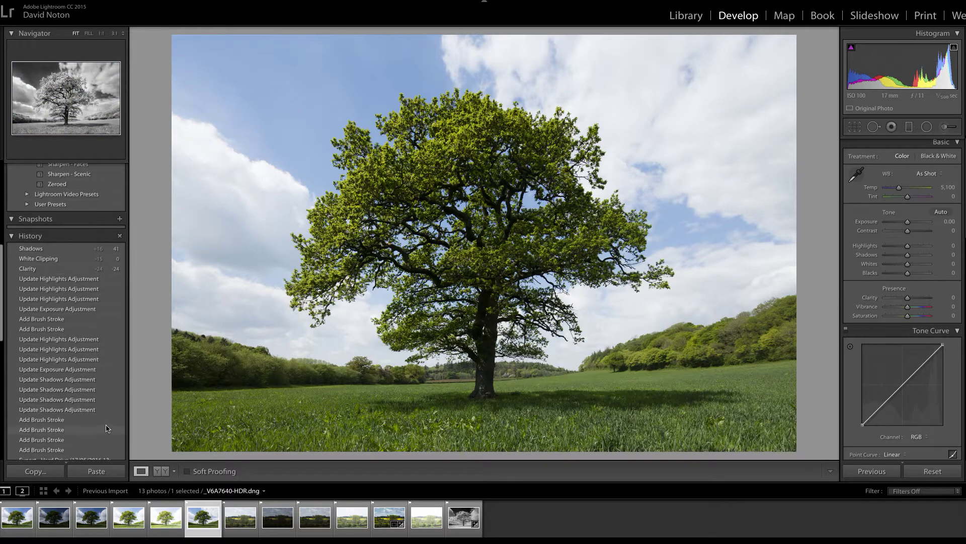
{"action": "scroll", "coordinate": [106, 428], "scroll_direction": "down", "scroll_amount": 10}
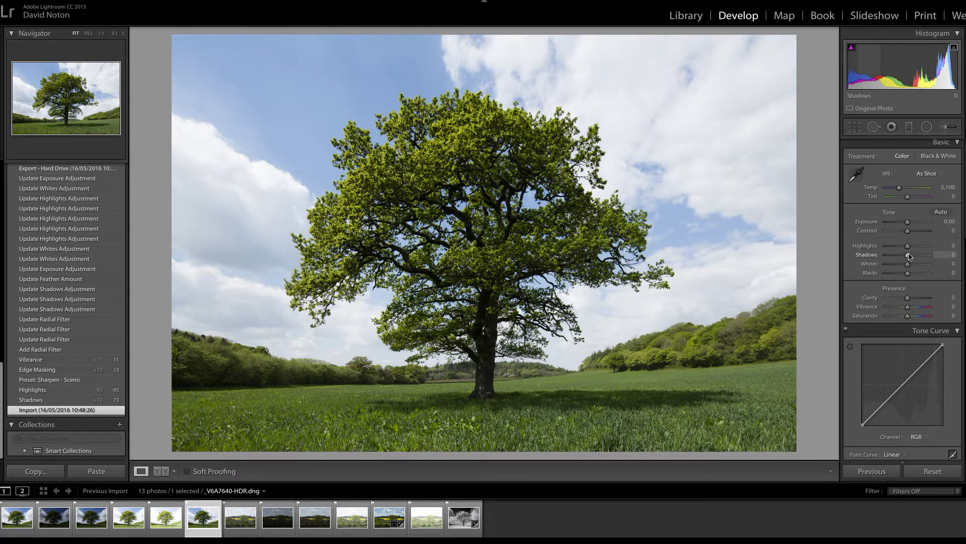
Raise the tree photo's Shadows to +70 and lower its Highlights to −95
{"action": "left_click_drag", "start_coordinate": [908, 258], "coordinate": [923, 257]}
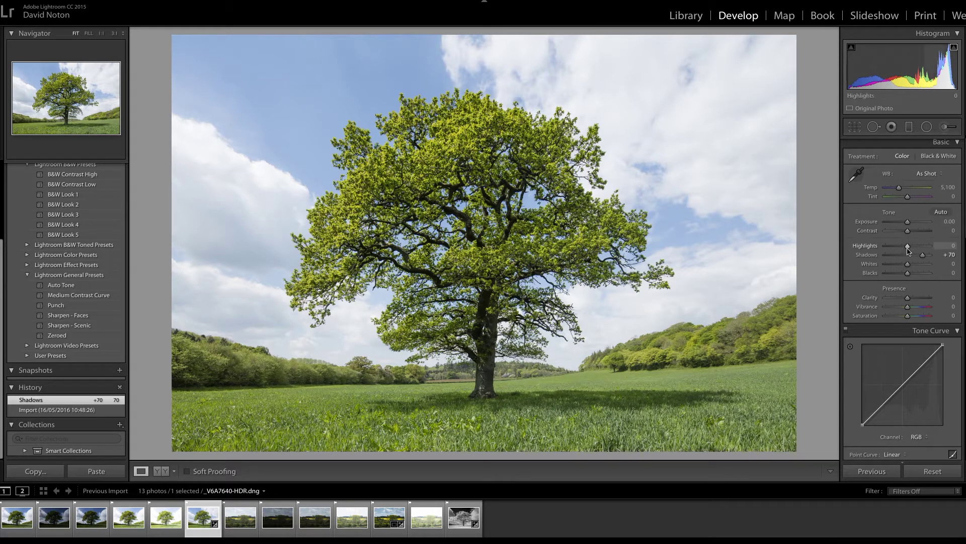
{"action": "left_click_drag", "start_coordinate": [909, 247], "coordinate": [894, 253]}
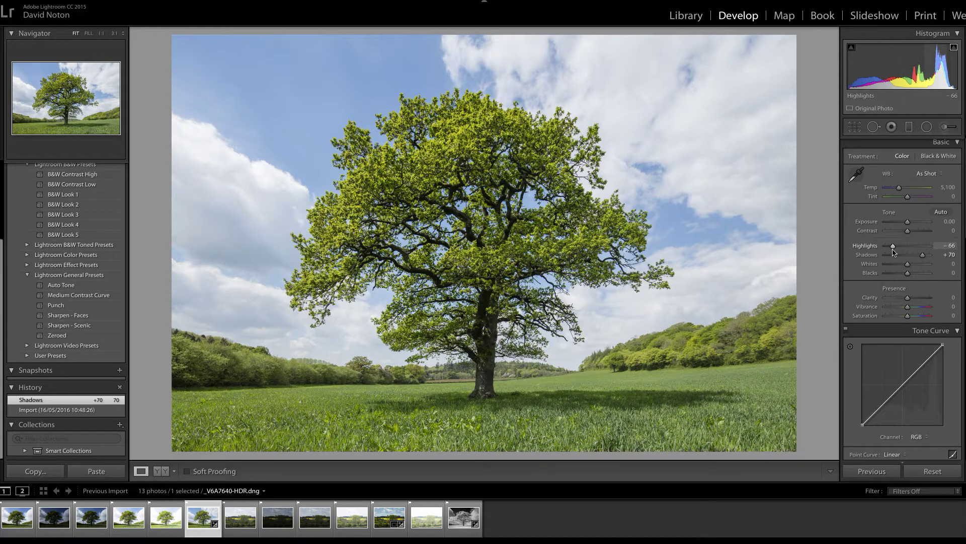
{"action": "left_click_drag", "start_coordinate": [893, 253], "coordinate": [887, 253]}
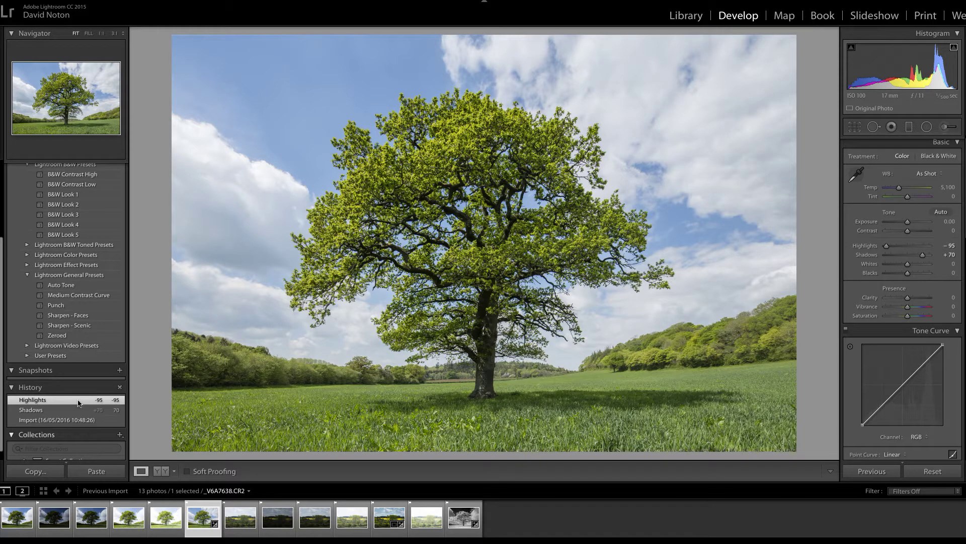
Apply the Sharpen - Scenic preset and set the sharpening Masking to 14 using the mask preview
{"action": "left_click", "coordinate": [73, 329]}
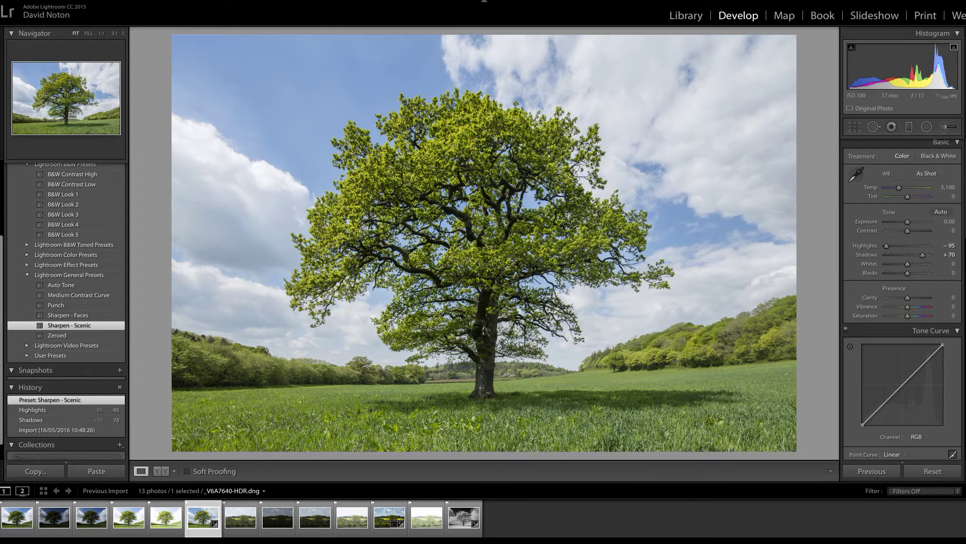
{"action": "scroll", "coordinate": [903, 299], "scroll_direction": "down", "scroll_amount": 10}
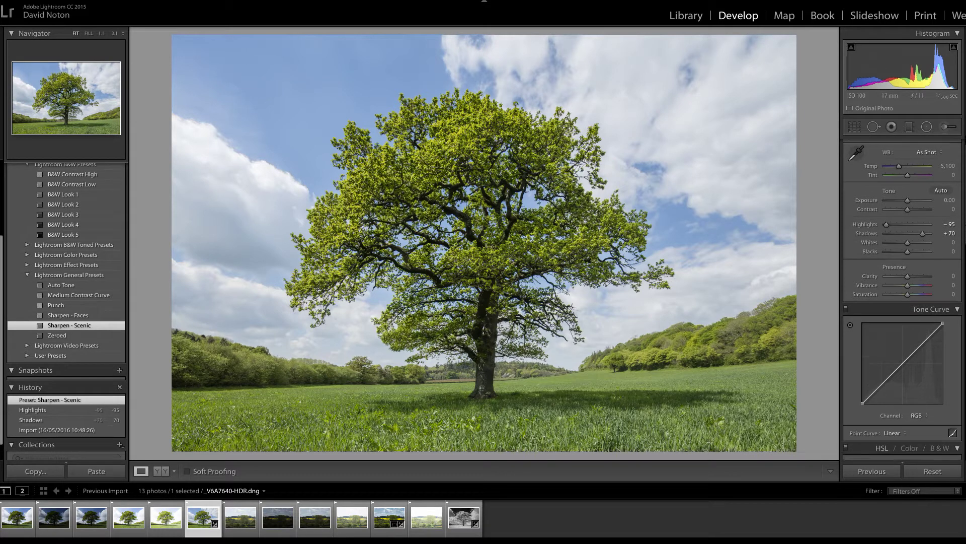
{"action": "scroll", "coordinate": [877, 293], "scroll_direction": "down", "scroll_amount": 10}
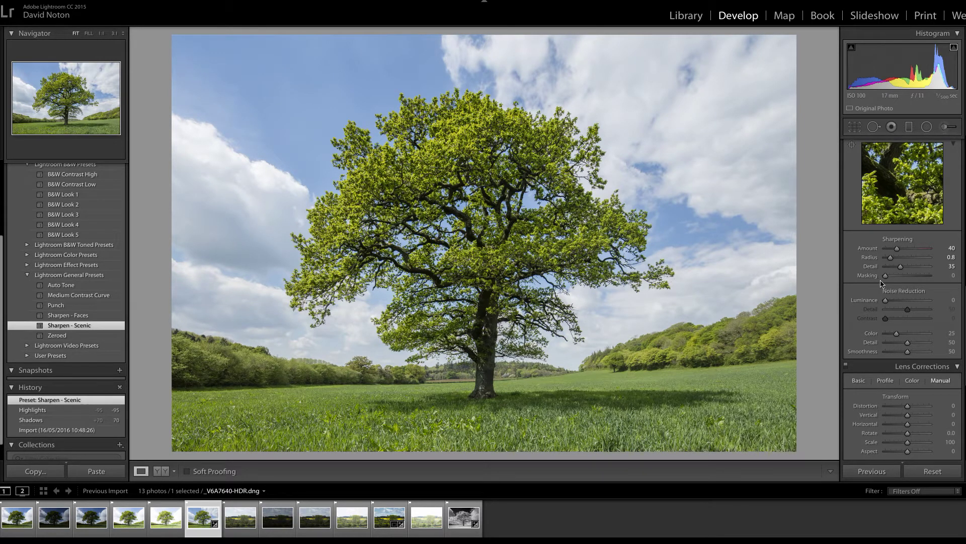
{"action": "key", "text": "alt"}
{"action": "left_click_drag", "start_coordinate": [885, 277], "coordinate": [891, 278]}
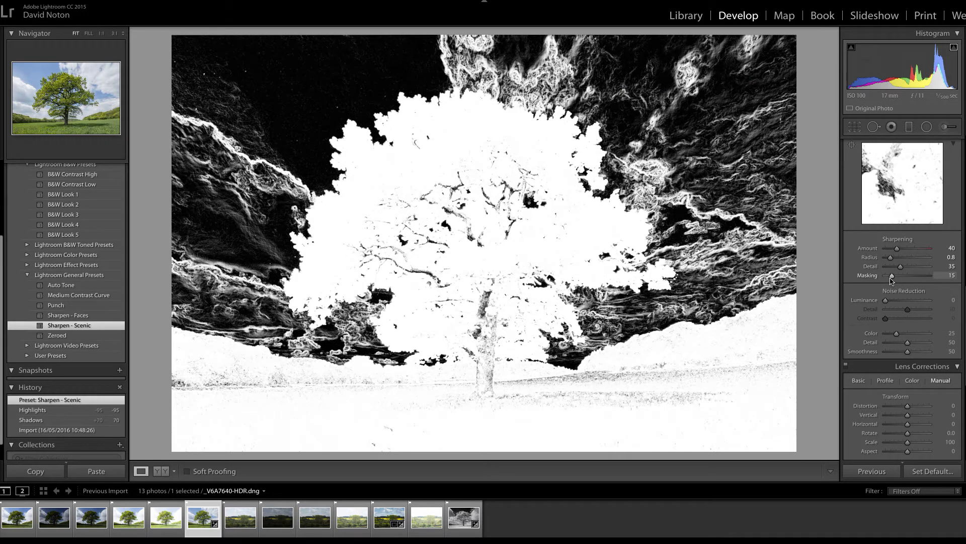
{"action": "left_click_drag", "start_coordinate": [891, 280], "coordinate": [890, 280]}
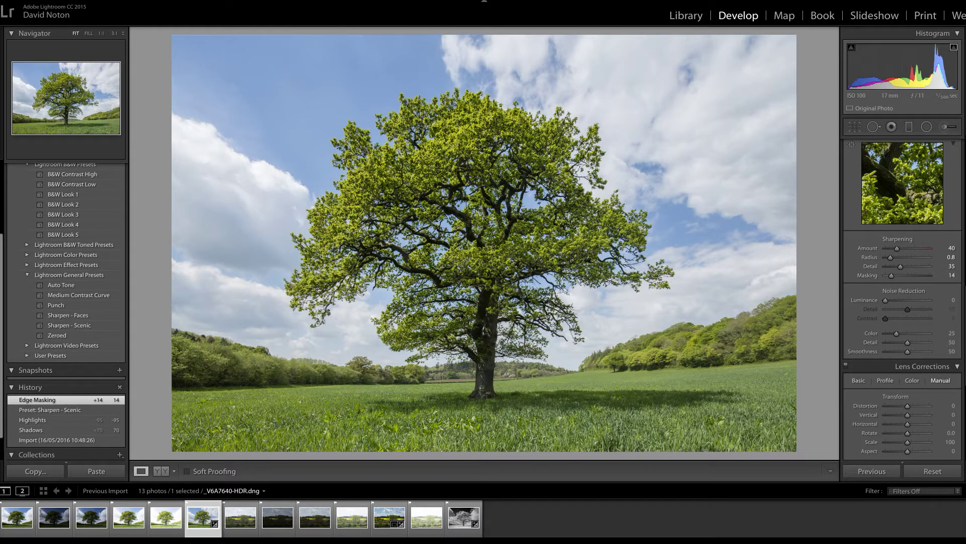
Set the tree photo's Vibrance to +15
{"action": "scroll", "coordinate": [903, 299], "scroll_direction": "up", "scroll_amount": 15}
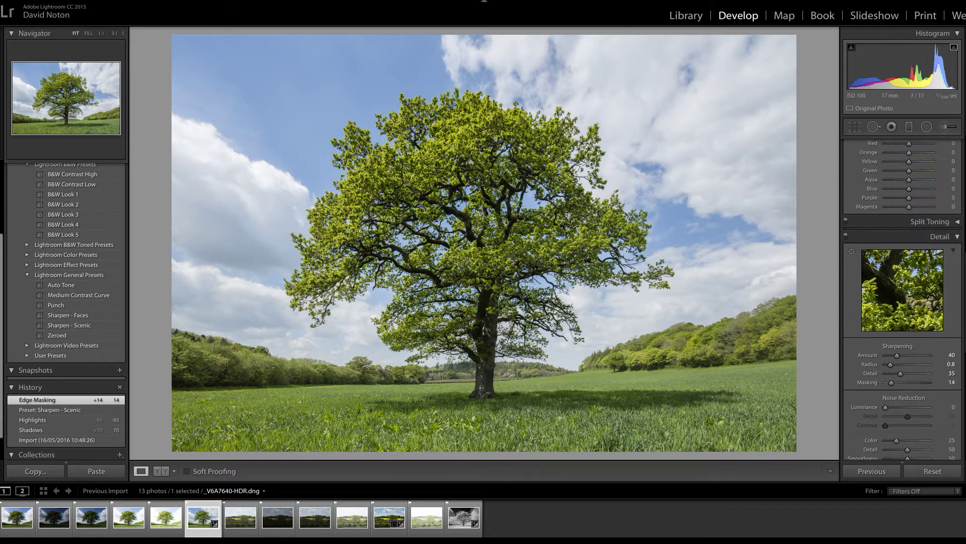
{"action": "scroll", "coordinate": [910, 300], "scroll_direction": "up", "scroll_amount": 2}
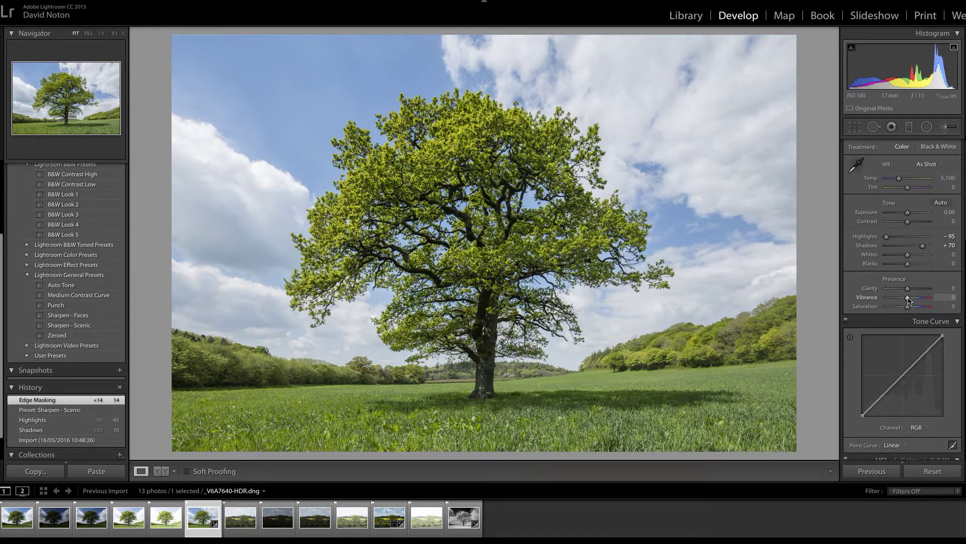
{"action": "left_click_drag", "start_coordinate": [908, 298], "coordinate": [910, 299]}
{"action": "left_click_drag", "start_coordinate": [910, 299], "coordinate": [912, 301]}
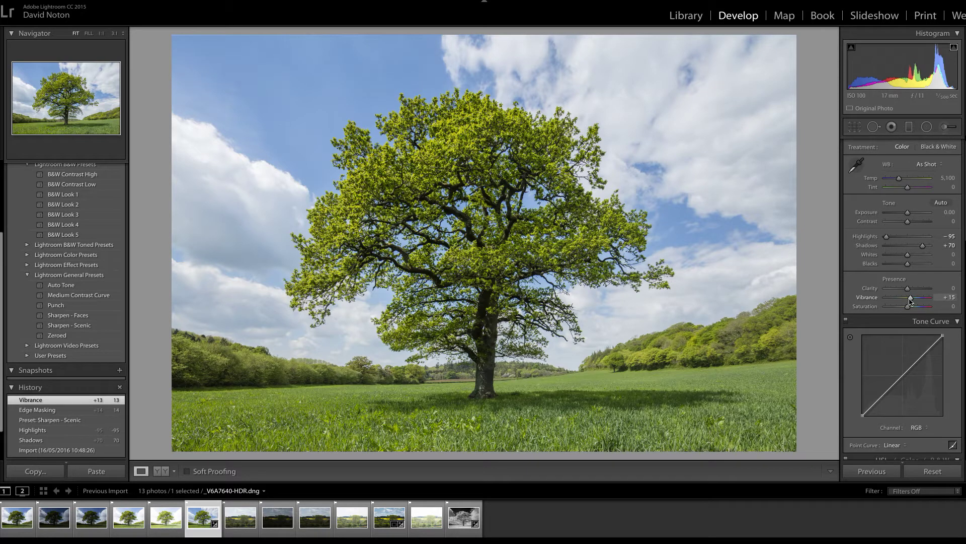
{"action": "left_click_drag", "start_coordinate": [910, 301], "coordinate": [910, 300]}
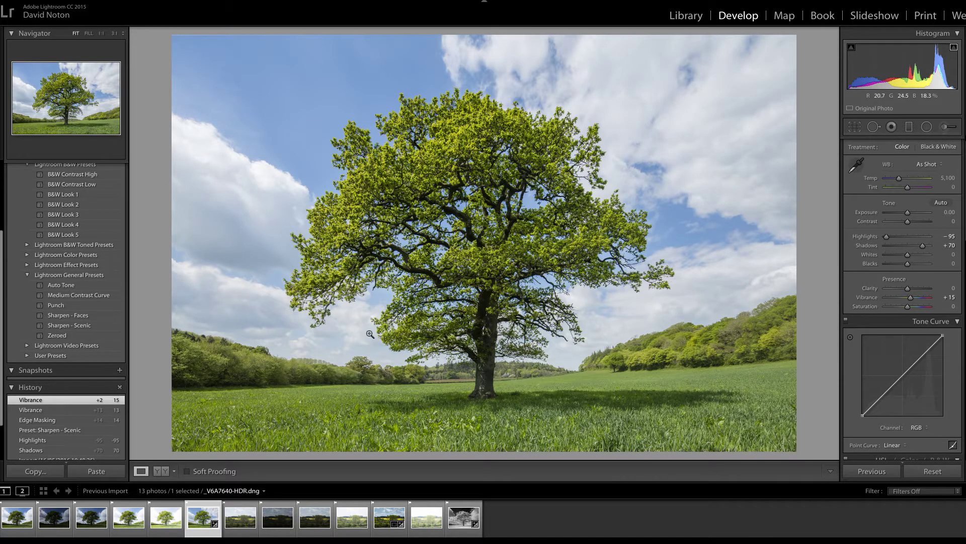
Add a radial filter centred on the tree and resize and shift its ellipse to fit around the crown and trunk
{"action": "left_click", "coordinate": [927, 129]}
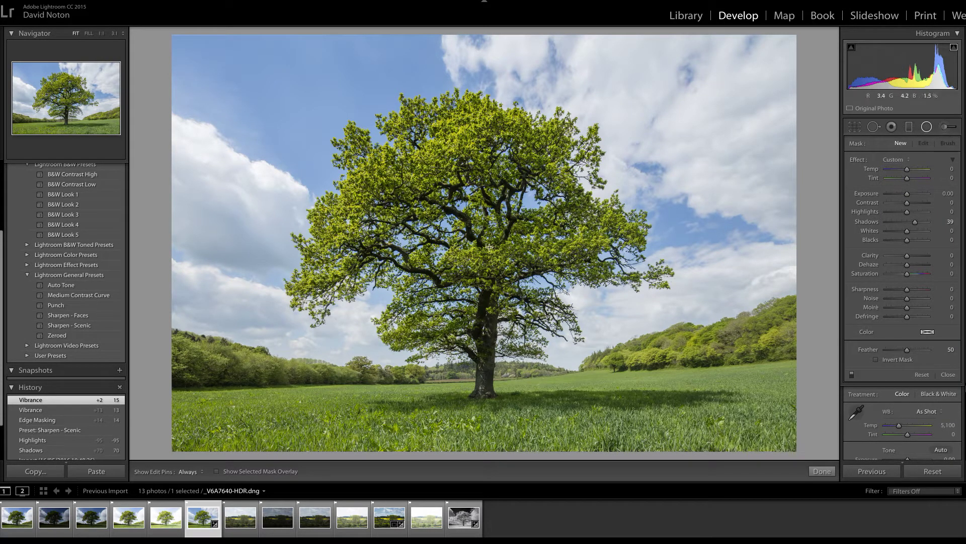
{"action": "left_click_drag", "start_coordinate": [487, 263], "coordinate": [782, 435]}
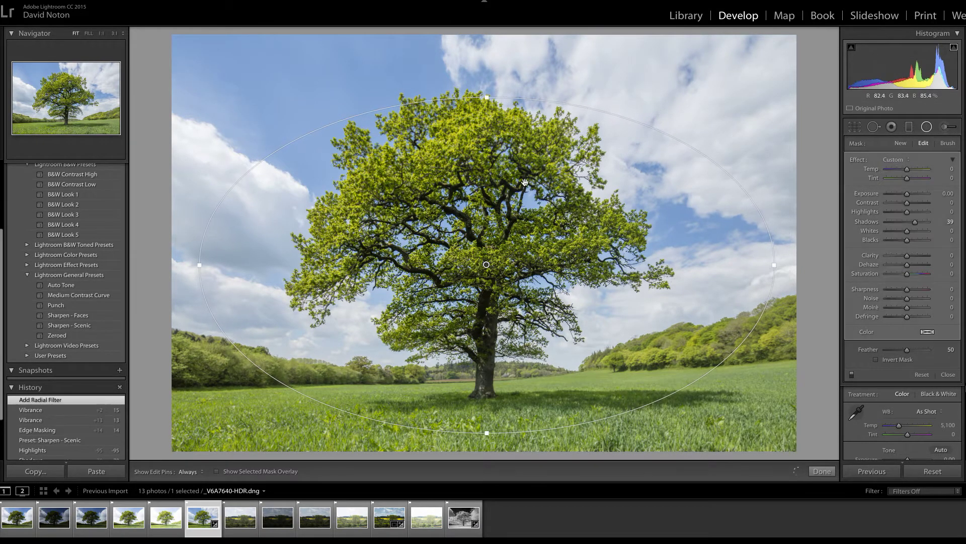
{"action": "left_click_drag", "start_coordinate": [486, 110], "coordinate": [487, 90]}
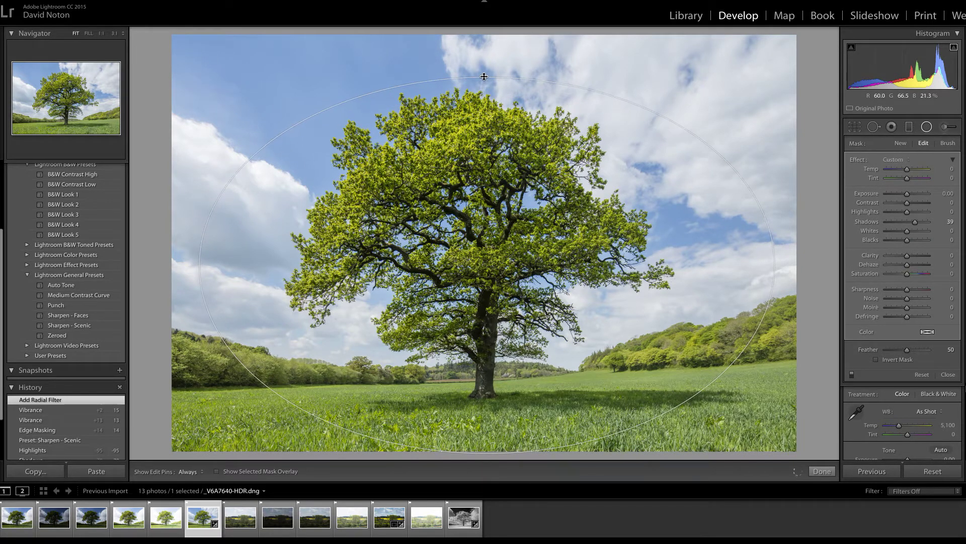
{"action": "left_click_drag", "start_coordinate": [774, 265], "coordinate": [708, 272]}
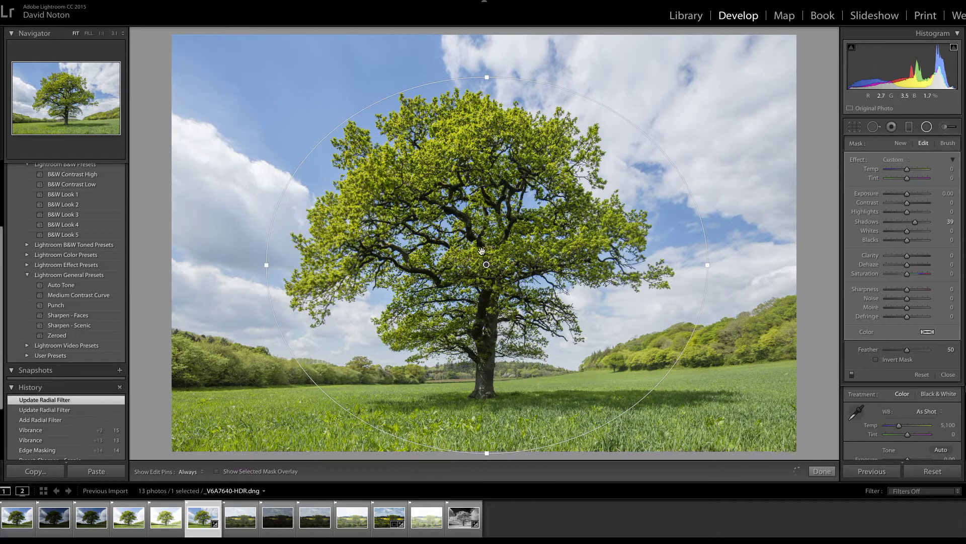
{"action": "mouse_move", "coordinate": [486, 264]}
{"action": "left_mouse_down"}
{"action": "mouse_move", "coordinate": [484, 251]}
{"action": "mouse_move", "coordinate": [475, 253]}
{"action": "left_mouse_up"}
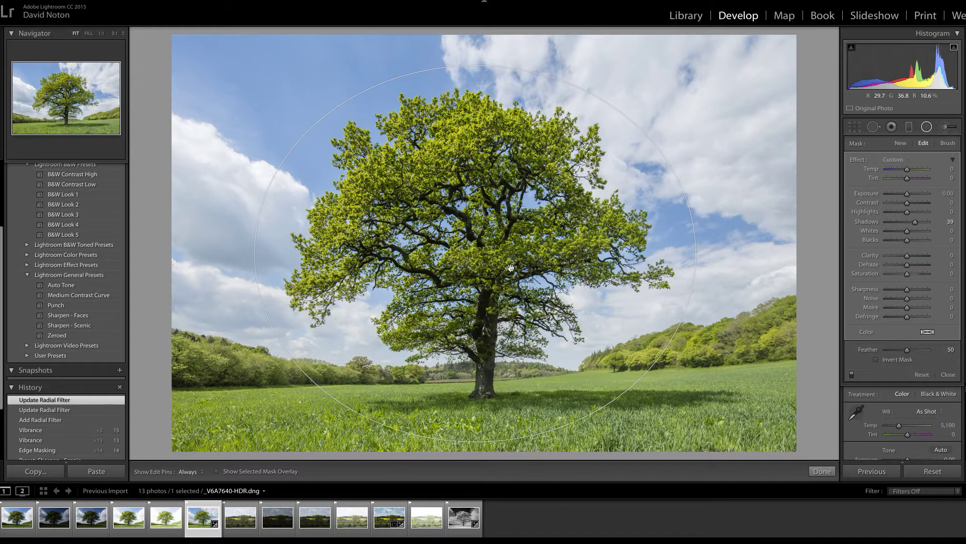
{"action": "left_click_drag", "start_coordinate": [697, 253], "coordinate": [687, 254]}
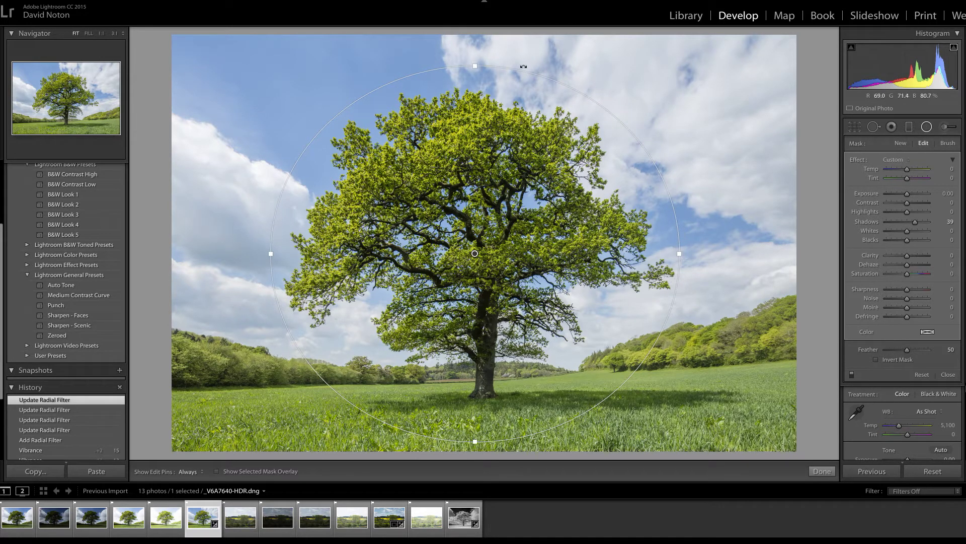
{"action": "left_click_drag", "start_coordinate": [472, 66], "coordinate": [475, 80]}
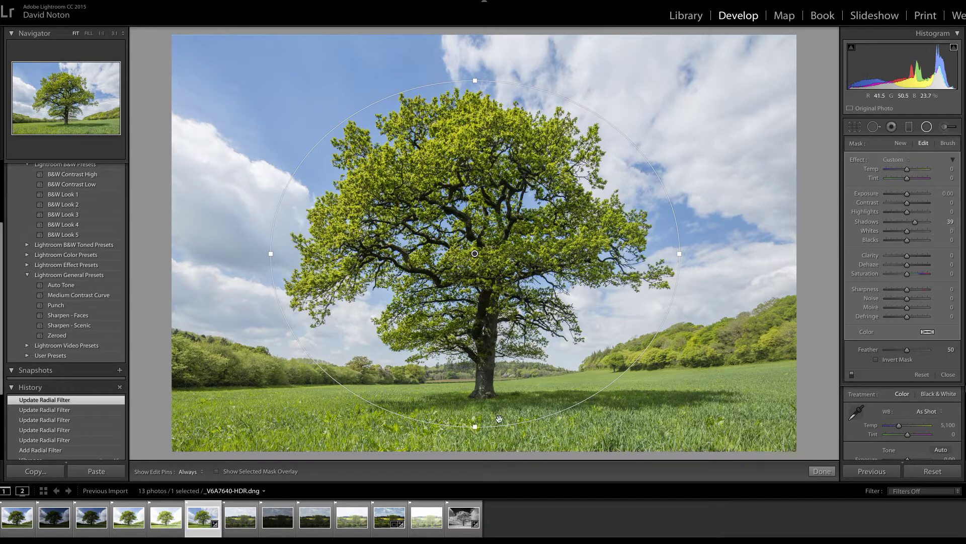
{"action": "left_click_drag", "start_coordinate": [476, 426], "coordinate": [475, 418]}
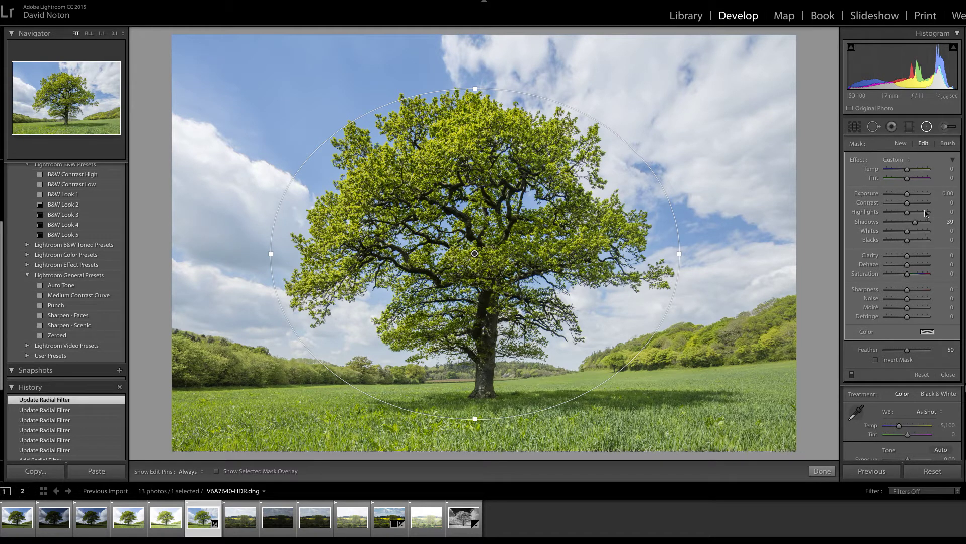
Reset the radial filter's Shadows to 0 and set its Feather to 100
{"action": "left_click_drag", "start_coordinate": [916, 226], "coordinate": [915, 226]}
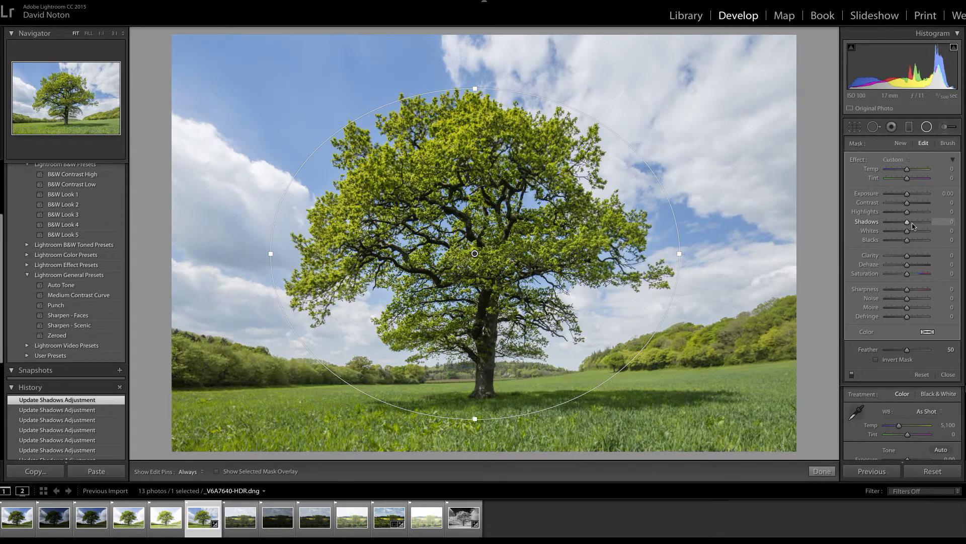
{"action": "double_click", "coordinate": [895, 223]}
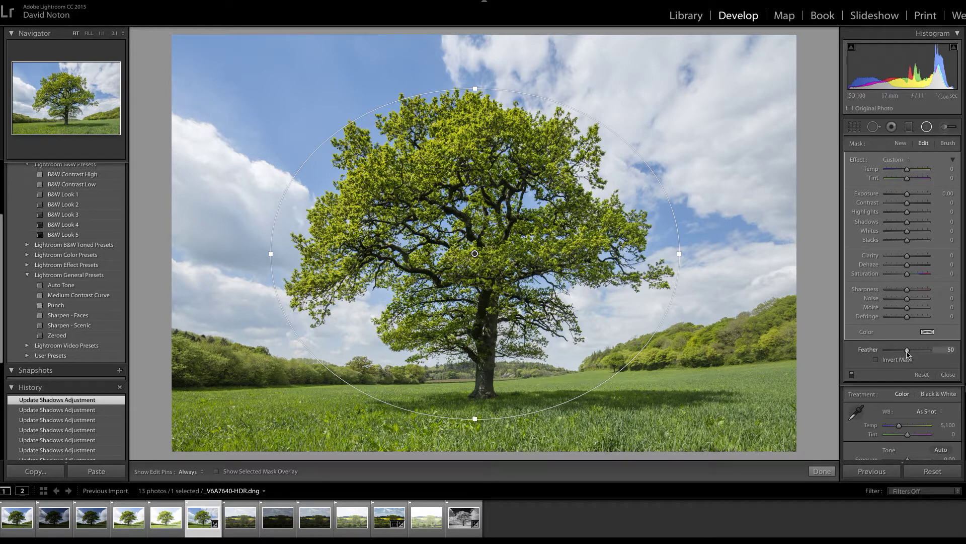
{"action": "left_click_drag", "start_coordinate": [909, 353], "coordinate": [935, 355]}
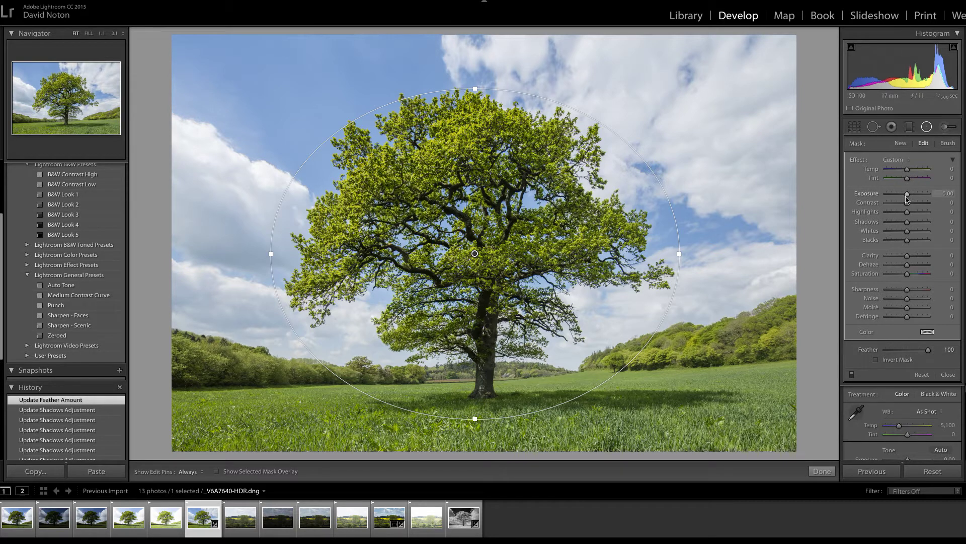
Darken the area outside the radial filter with Exposure −0.31 and Contrast 7, and finish the filter
{"action": "left_click_drag", "start_coordinate": [907, 198], "coordinate": [905, 200]}
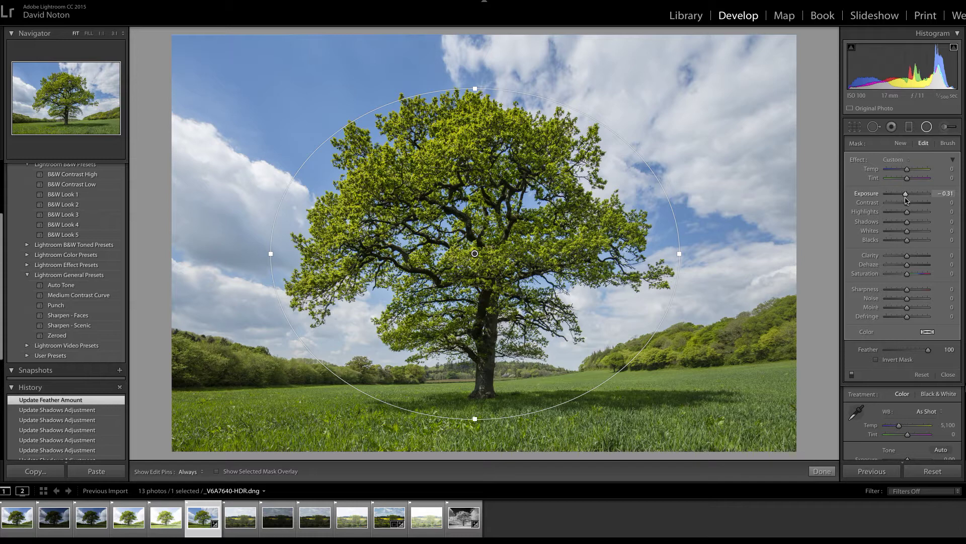
{"action": "left_click_drag", "start_coordinate": [905, 200], "coordinate": [906, 200]}
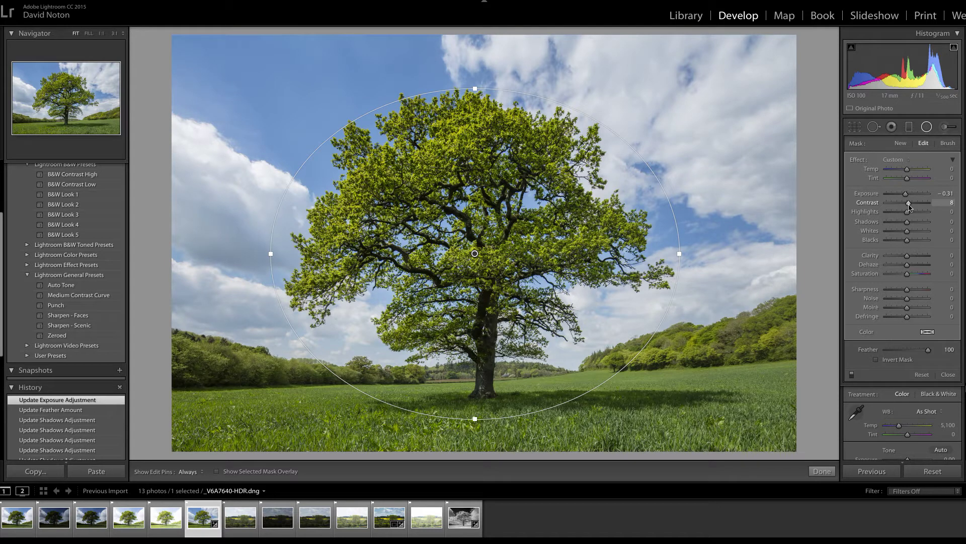
{"action": "left_click_drag", "start_coordinate": [910, 206], "coordinate": [909, 206]}
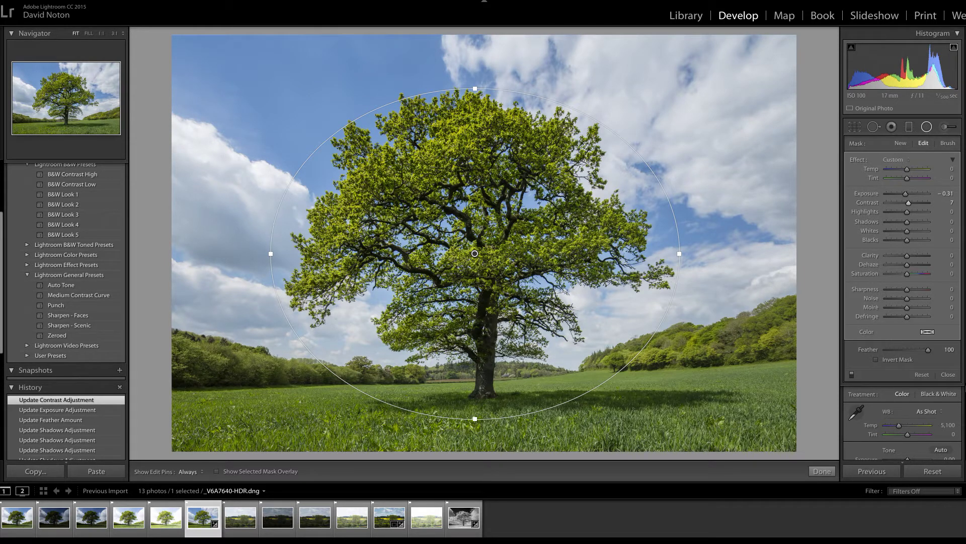
{"action": "left_click", "coordinate": [822, 471]}
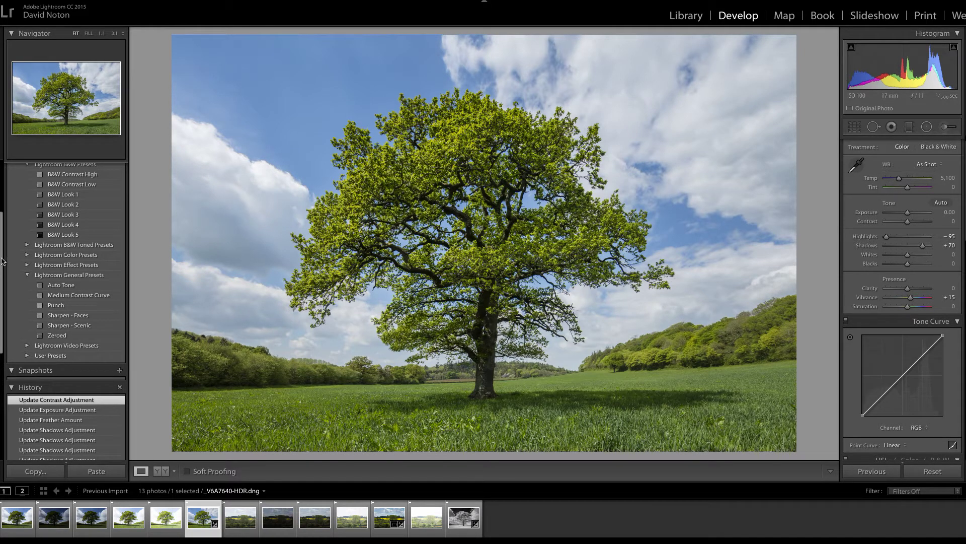
Apply the Infrared B&W filter preset and set Blue in the Black & White Mix to −100
{"action": "left_click_drag", "start_coordinate": [2, 261], "coordinate": [2, 211]}
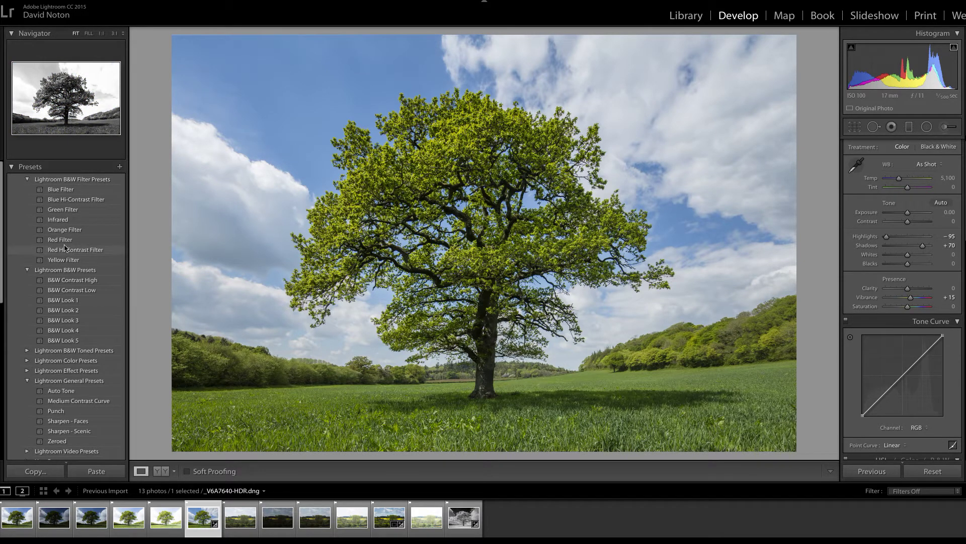
{"action": "left_click", "coordinate": [58, 220]}
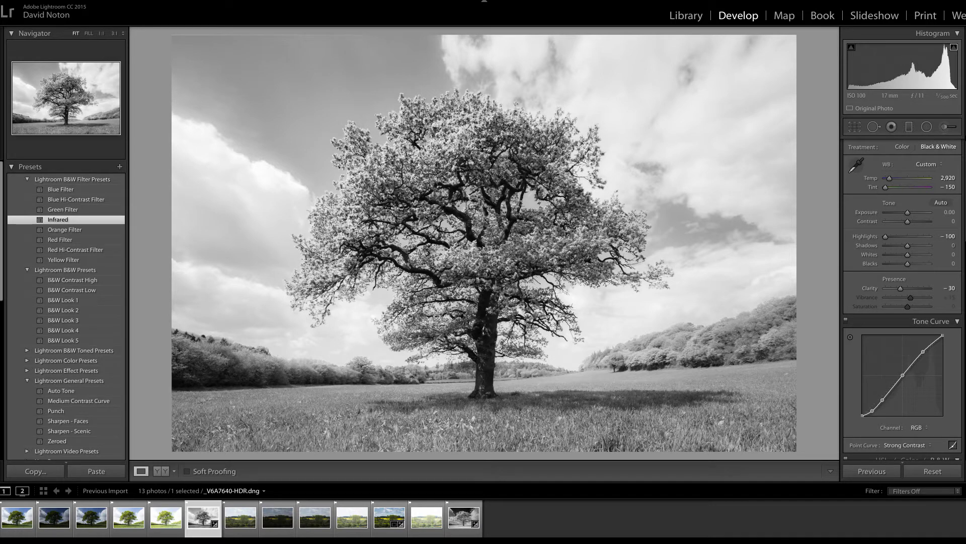
{"action": "scroll", "coordinate": [903, 302], "scroll_direction": "down", "scroll_amount": 5}
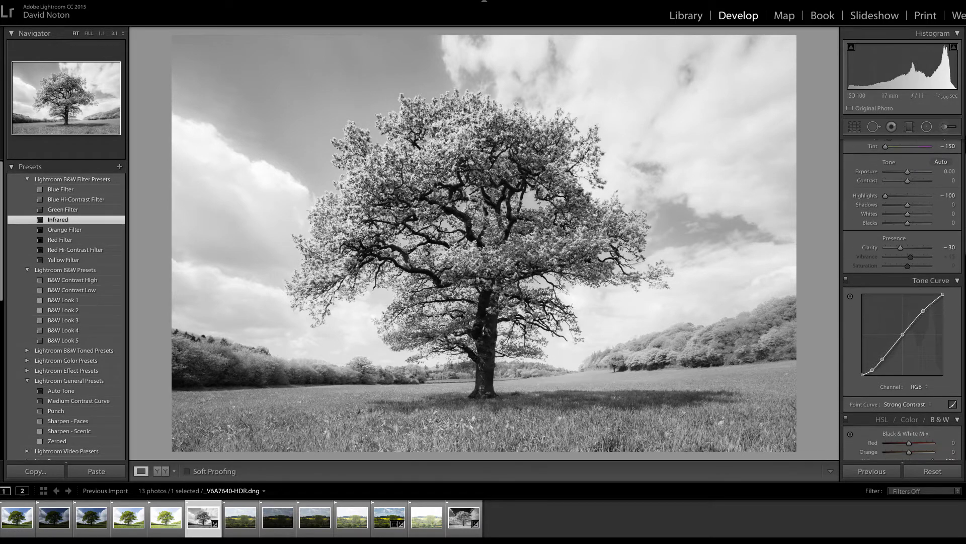
{"action": "scroll", "coordinate": [903, 301], "scroll_direction": "down", "scroll_amount": 5}
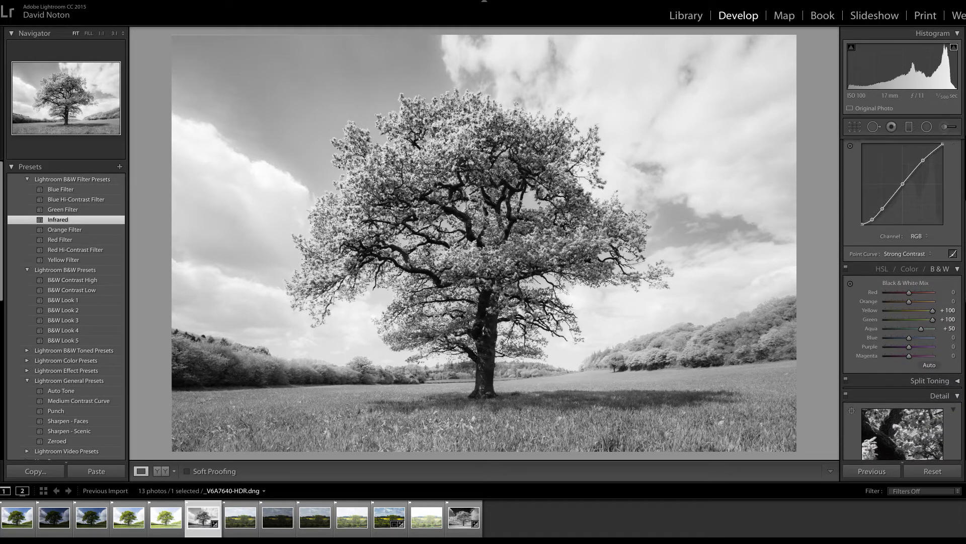
{"action": "scroll", "coordinate": [955, 303], "scroll_direction": "down", "scroll_amount": 1}
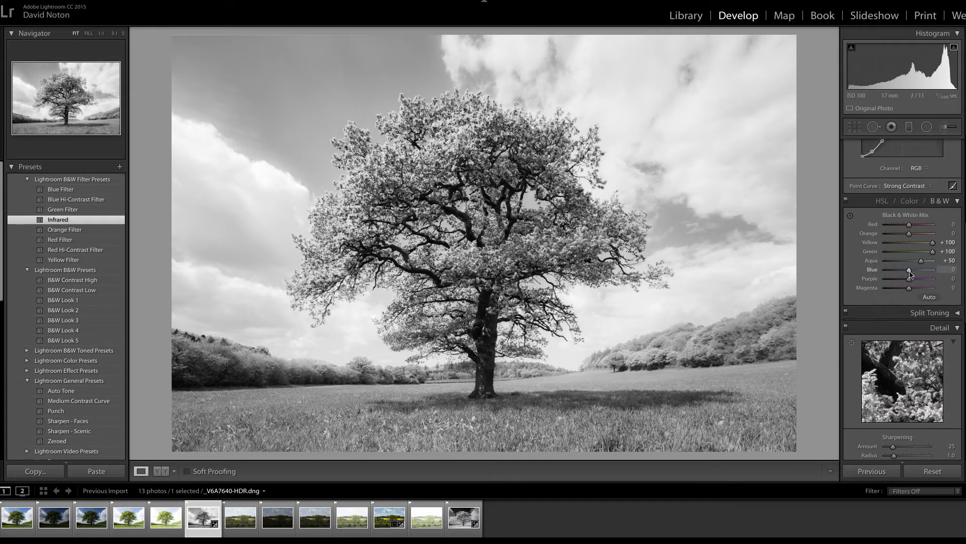
{"action": "left_click_drag", "start_coordinate": [905, 272], "coordinate": [895, 275]}
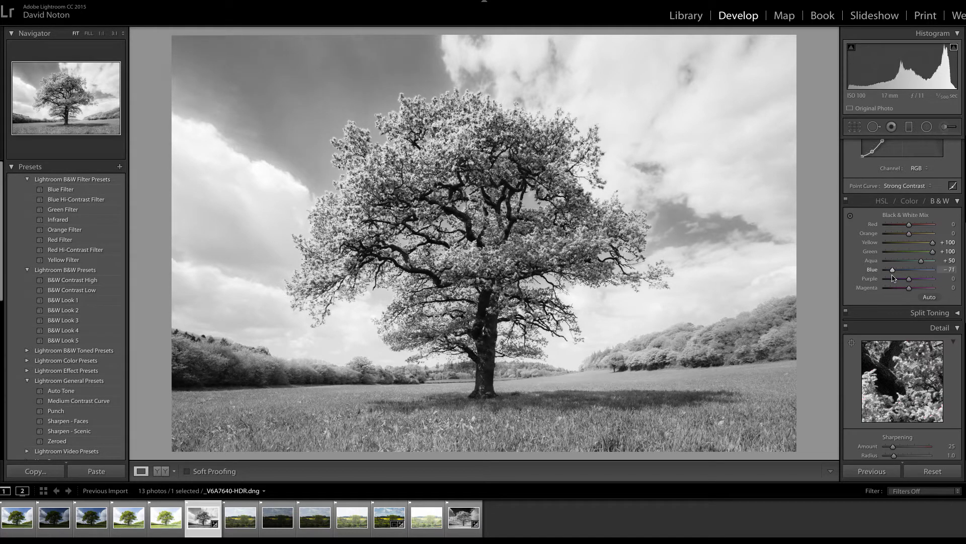
{"action": "left_click_drag", "start_coordinate": [893, 277], "coordinate": [880, 278]}
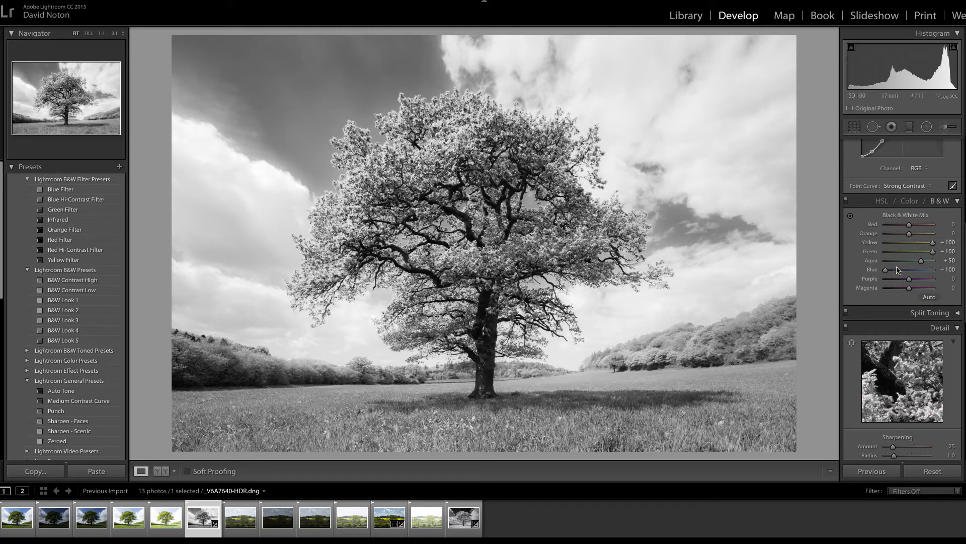
{"action": "mouse_move", "coordinate": [890, 274]}
{"action": "left_mouse_down"}
{"action": "mouse_move", "coordinate": [903, 274]}
{"action": "mouse_move", "coordinate": [887, 277]}
{"action": "left_mouse_up"}
Paint an adjustment brush mask over the whole sky around the tree at size 23, with the mask overlay shown
{"action": "scroll", "coordinate": [896, 277], "scroll_direction": "up", "scroll_amount": 10}
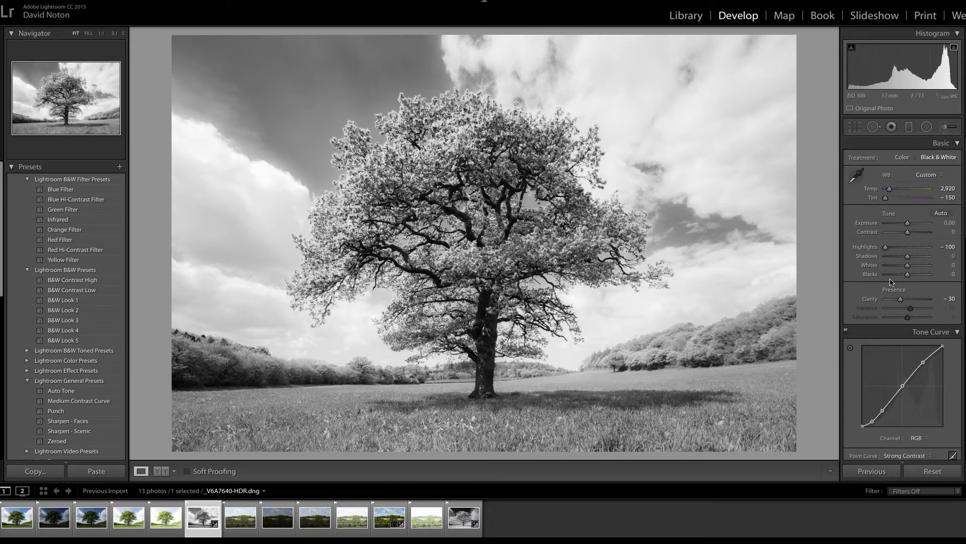
{"action": "left_click", "coordinate": [945, 128]}
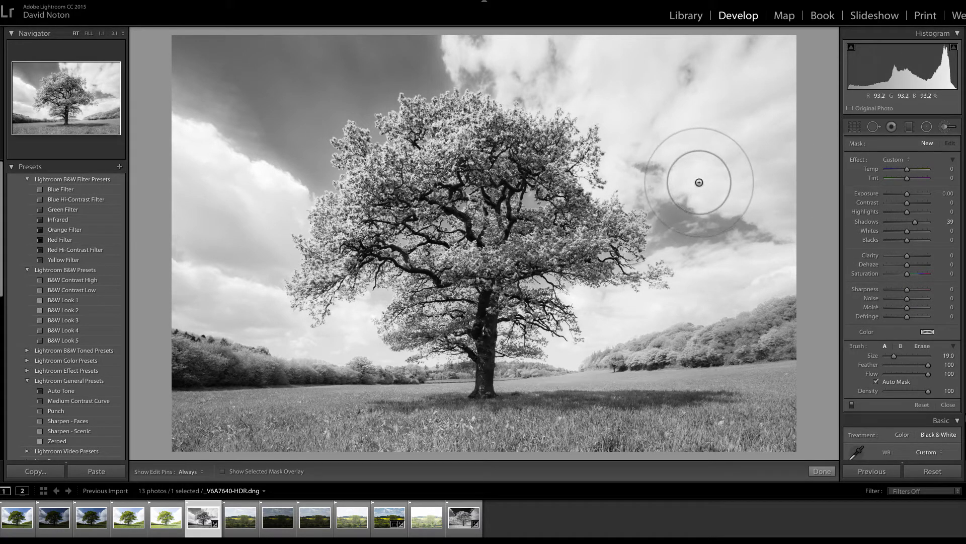
{"action": "scroll", "coordinate": [702, 182], "scroll_direction": "up", "scroll_amount": 4}
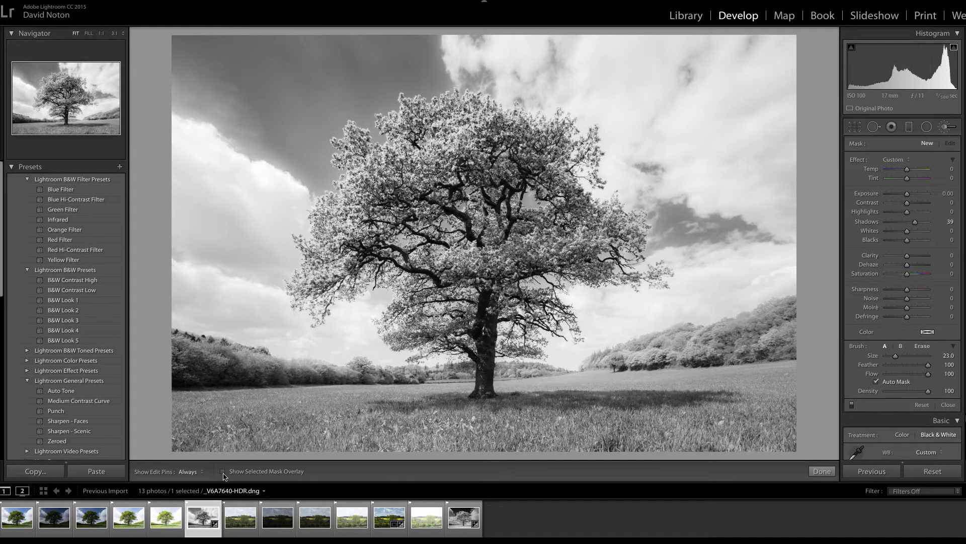
{"action": "left_click", "coordinate": [223, 472]}
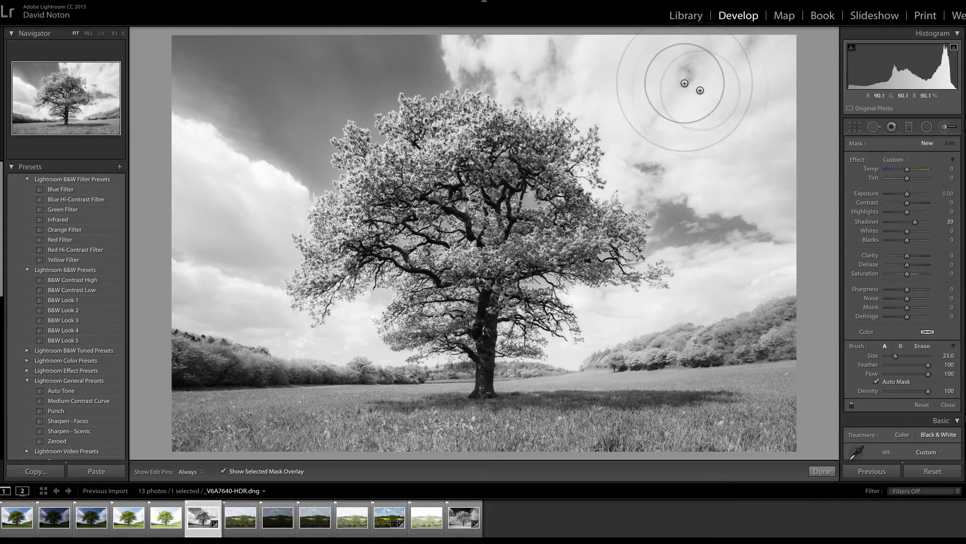
{"action": "left_click_drag", "start_coordinate": [642, 80], "coordinate": [578, 65]}
{"action": "key", "text": "h"}
{"action": "mouse_move", "coordinate": [492, 52]}
{"action": "left_mouse_down"}
{"action": "mouse_move", "coordinate": [403, 40]}
{"action": "mouse_move", "coordinate": [366, 87]}
{"action": "mouse_move", "coordinate": [302, 108]}
{"action": "mouse_move", "coordinate": [276, 156]}
{"action": "mouse_move", "coordinate": [209, 120]}
{"action": "mouse_move", "coordinate": [277, 48]}
{"action": "mouse_move", "coordinate": [161, 40]}
{"action": "mouse_move", "coordinate": [445, 26]}
{"action": "left_mouse_up"}
{"action": "mouse_move", "coordinate": [517, 28]}
{"action": "left_mouse_down"}
{"action": "mouse_move", "coordinate": [772, 54]}
{"action": "mouse_move", "coordinate": [795, 171]}
{"action": "mouse_move", "coordinate": [770, 222]}
{"action": "mouse_move", "coordinate": [781, 259]}
{"action": "mouse_move", "coordinate": [705, 294]}
{"action": "mouse_move", "coordinate": [649, 302]}
{"action": "mouse_move", "coordinate": [701, 280]}
{"action": "mouse_move", "coordinate": [665, 237]}
{"action": "mouse_move", "coordinate": [671, 200]}
{"action": "mouse_move", "coordinate": [632, 158]}
{"action": "mouse_move", "coordinate": [621, 123]}
{"action": "mouse_move", "coordinate": [625, 155]}
{"action": "mouse_move", "coordinate": [711, 123]}
{"action": "mouse_move", "coordinate": [729, 161]}
{"action": "mouse_move", "coordinate": [729, 124]}
{"action": "mouse_move", "coordinate": [755, 216]}
{"action": "mouse_move", "coordinate": [712, 97]}
{"action": "mouse_move", "coordinate": [755, 43]}
{"action": "mouse_move", "coordinate": [453, 65]}
{"action": "left_mouse_up"}
{"action": "key", "text": "h"}
{"action": "mouse_move", "coordinate": [234, 93]}
{"action": "left_mouse_down"}
{"action": "mouse_move", "coordinate": [246, 114]}
{"action": "mouse_move", "coordinate": [223, 115]}
{"action": "mouse_move", "coordinate": [209, 185]}
{"action": "mouse_move", "coordinate": [206, 175]}
{"action": "mouse_move", "coordinate": [221, 235]}
{"action": "mouse_move", "coordinate": [227, 191]}
{"action": "mouse_move", "coordinate": [213, 142]}
{"action": "mouse_move", "coordinate": [278, 160]}
{"action": "mouse_move", "coordinate": [288, 205]}
{"action": "mouse_move", "coordinate": [263, 296]}
{"action": "mouse_move", "coordinate": [281, 326]}
{"action": "mouse_move", "coordinate": [315, 340]}
{"action": "mouse_move", "coordinate": [379, 305]}
{"action": "mouse_move", "coordinate": [360, 327]}
{"action": "mouse_move", "coordinate": [364, 351]}
{"action": "mouse_move", "coordinate": [315, 339]}
{"action": "left_mouse_up"}
{"action": "mouse_move", "coordinate": [189, 299]}
{"action": "left_mouse_down"}
{"action": "mouse_move", "coordinate": [192, 270]}
{"action": "mouse_move", "coordinate": [241, 290]}
{"action": "mouse_move", "coordinate": [241, 281]}
{"action": "left_mouse_up"}
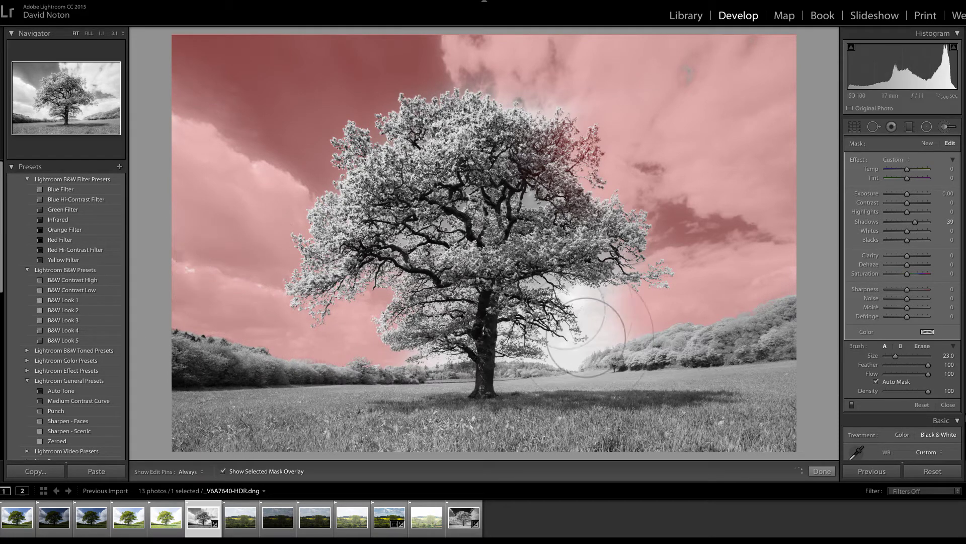
{"action": "left_click_drag", "start_coordinate": [589, 314], "coordinate": [658, 302]}
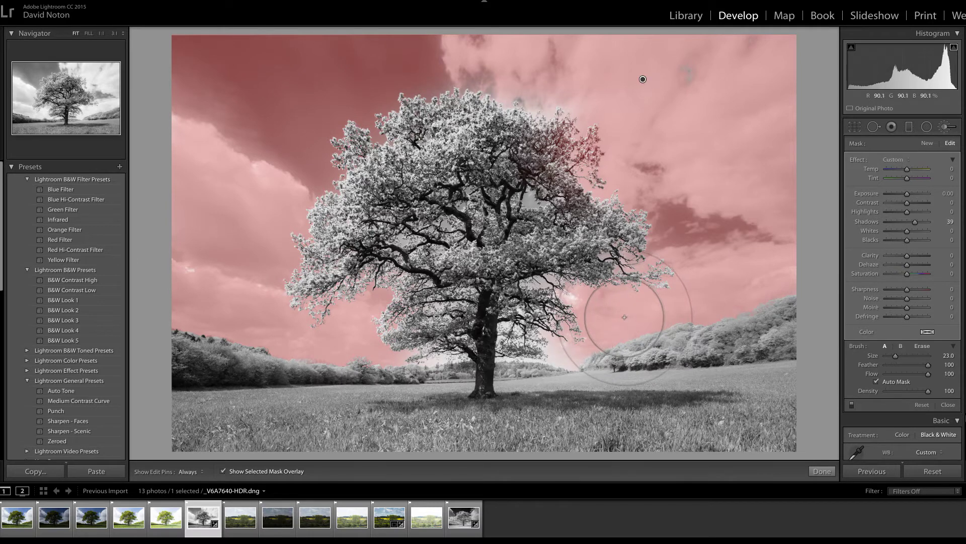
Reduce the brush to size 8 and extend the mask over the sky gaps near the horizon beside the trunk and lower branches
{"action": "scroll", "coordinate": [623, 315], "scroll_direction": "down", "scroll_amount": 4}
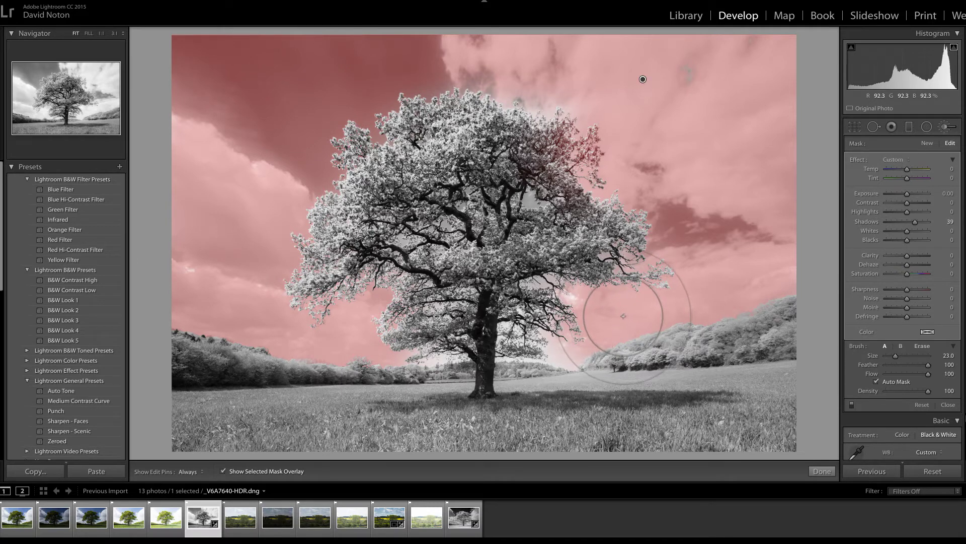
{"action": "scroll", "coordinate": [624, 315], "scroll_direction": "down", "scroll_amount": 9}
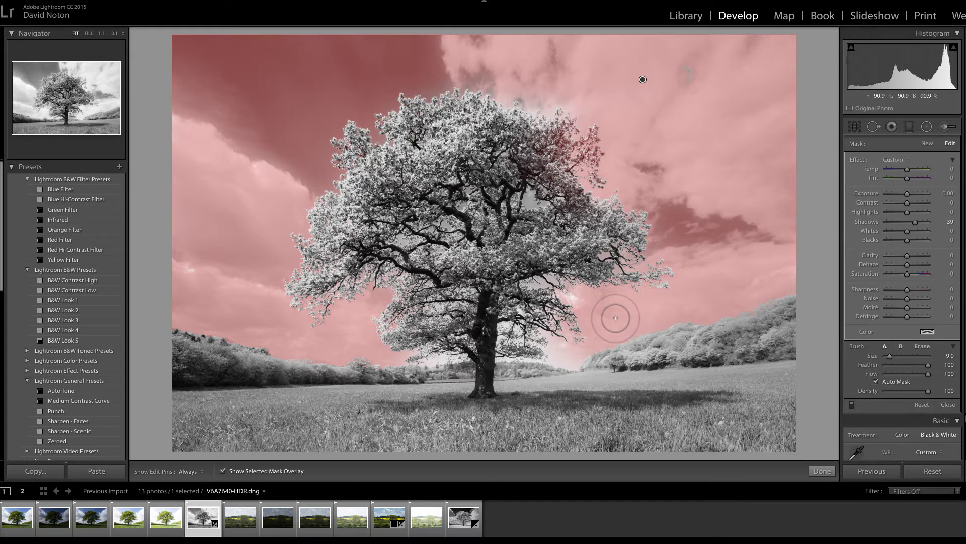
{"action": "scroll", "coordinate": [614, 317], "scroll_direction": "down", "scroll_amount": 2}
{"action": "key", "text": "h"}
{"action": "left_click_drag", "start_coordinate": [590, 345], "coordinate": [546, 350]}
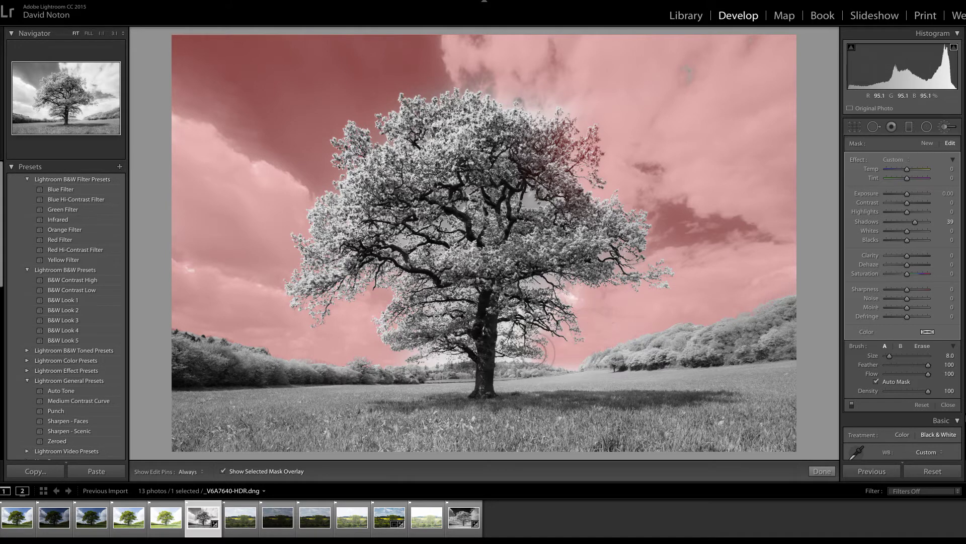
{"action": "key", "text": "h"}
{"action": "mouse_move", "coordinate": [426, 355]}
{"action": "left_mouse_down"}
{"action": "mouse_move", "coordinate": [520, 347]}
{"action": "mouse_move", "coordinate": [496, 345]}
{"action": "mouse_move", "coordinate": [521, 320]}
{"action": "left_mouse_up"}
{"action": "key", "text": "h"}
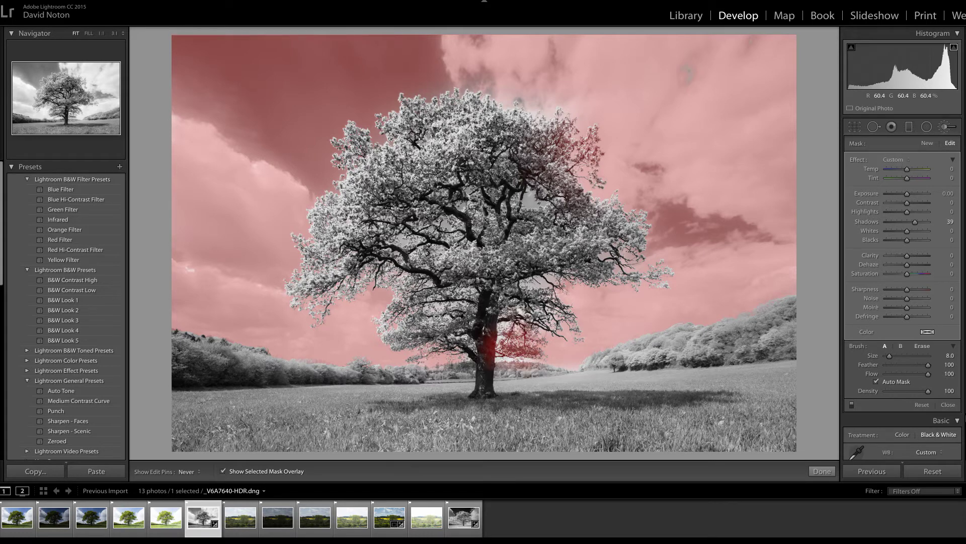
{"action": "key", "text": "h"}
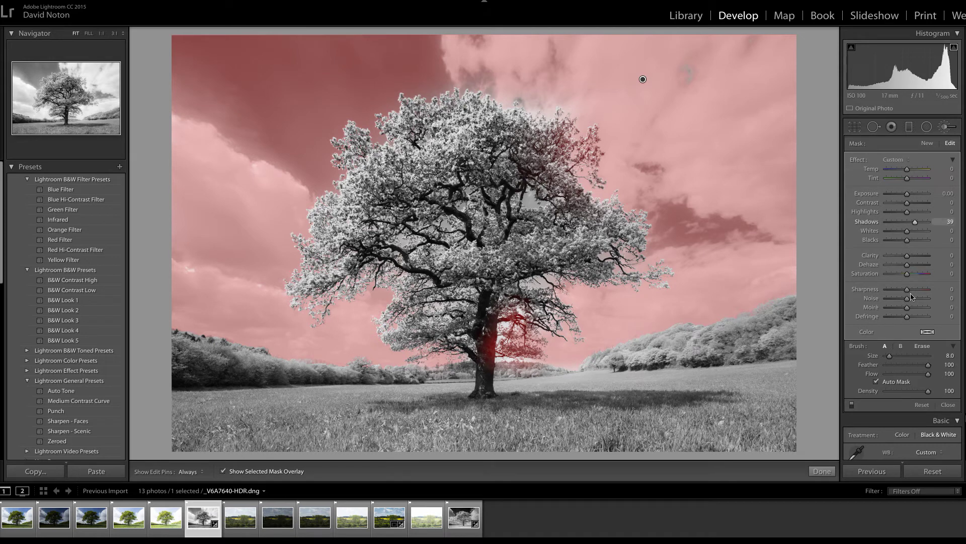
Erase the sky mask's spill from the trunk and the foliage beside it
{"action": "left_click", "coordinate": [923, 346]}
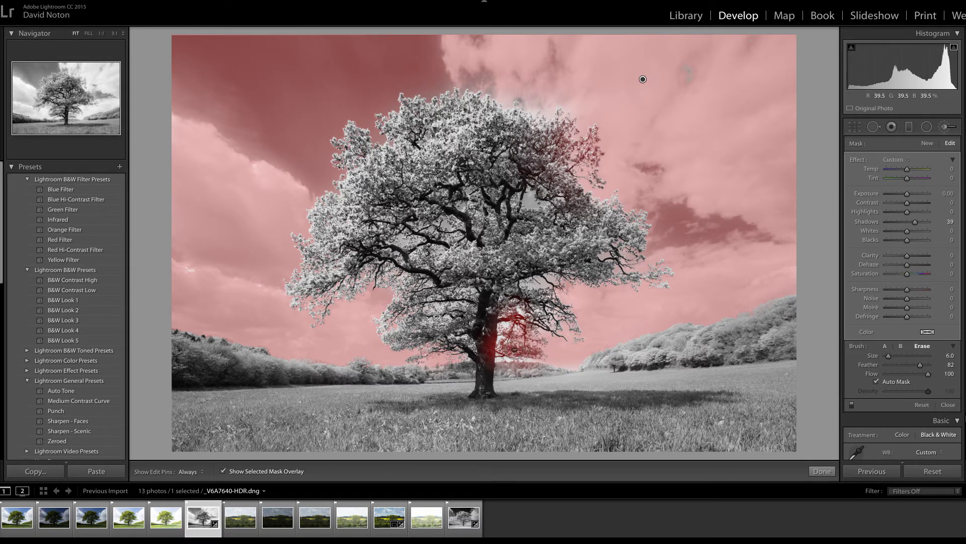
{"action": "mouse_move", "coordinate": [512, 349]}
{"action": "left_mouse_down"}
{"action": "mouse_move", "coordinate": [501, 333]}
{"action": "mouse_move", "coordinate": [489, 356]}
{"action": "mouse_move", "coordinate": [531, 340]}
{"action": "mouse_move", "coordinate": [523, 355]}
{"action": "mouse_move", "coordinate": [539, 360]}
{"action": "mouse_move", "coordinate": [523, 361]}
{"action": "left_mouse_up"}
{"action": "key", "text": "h"}
{"action": "key", "text": "h"}
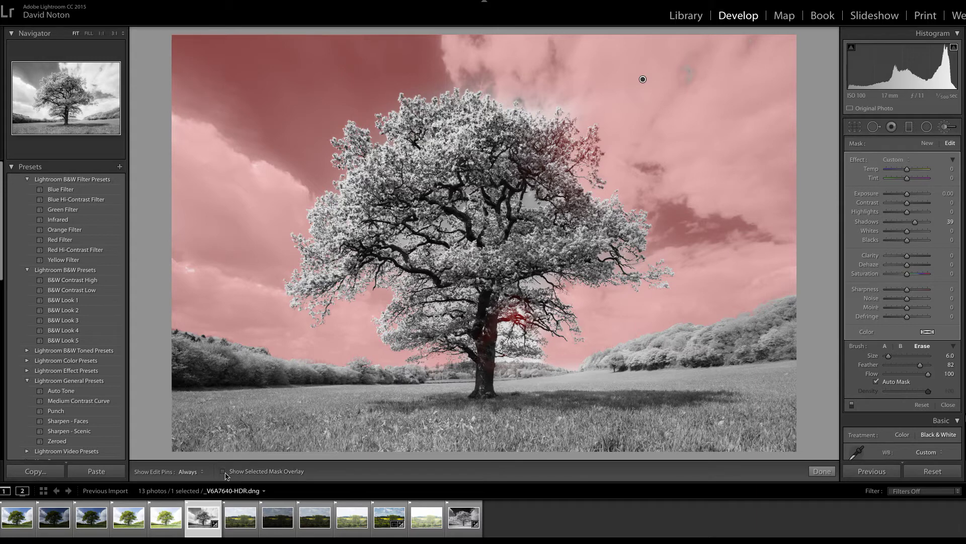
Hide the mask overlay, reset the sky mask's Shadows to 0 and set its Exposure to −0.79
{"action": "left_click", "coordinate": [224, 473]}
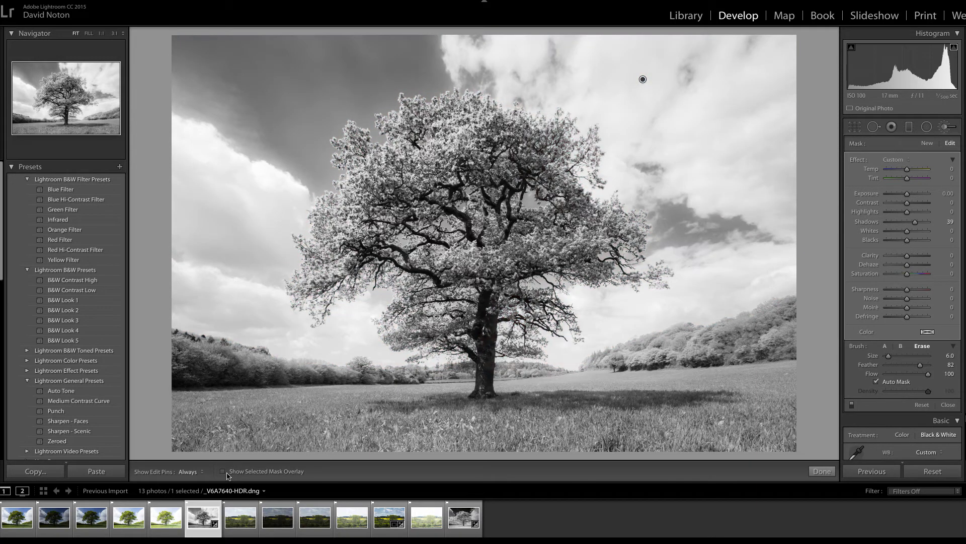
{"action": "left_click_drag", "start_coordinate": [914, 227], "coordinate": [913, 226]}
{"action": "double_click", "coordinate": [913, 228]}
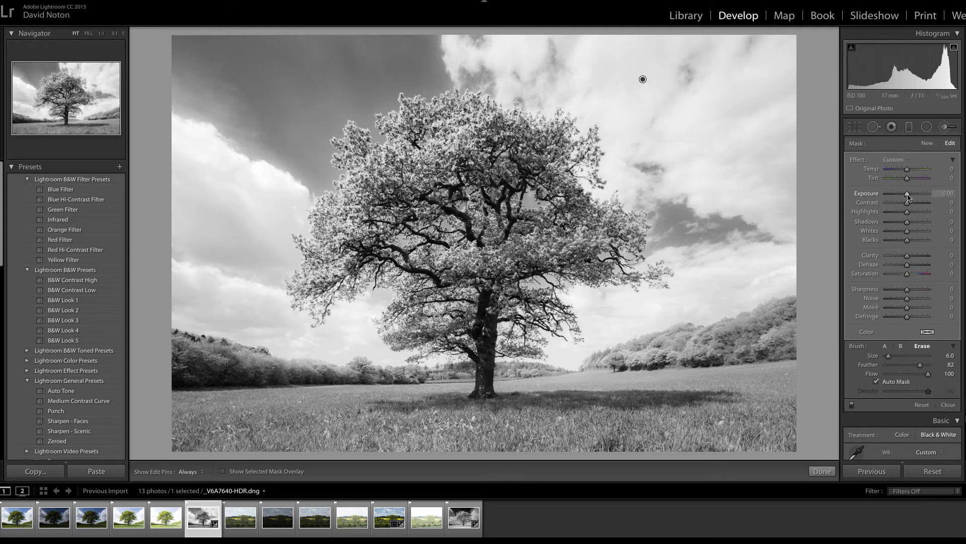
{"action": "left_click_drag", "start_coordinate": [909, 197], "coordinate": [903, 202]}
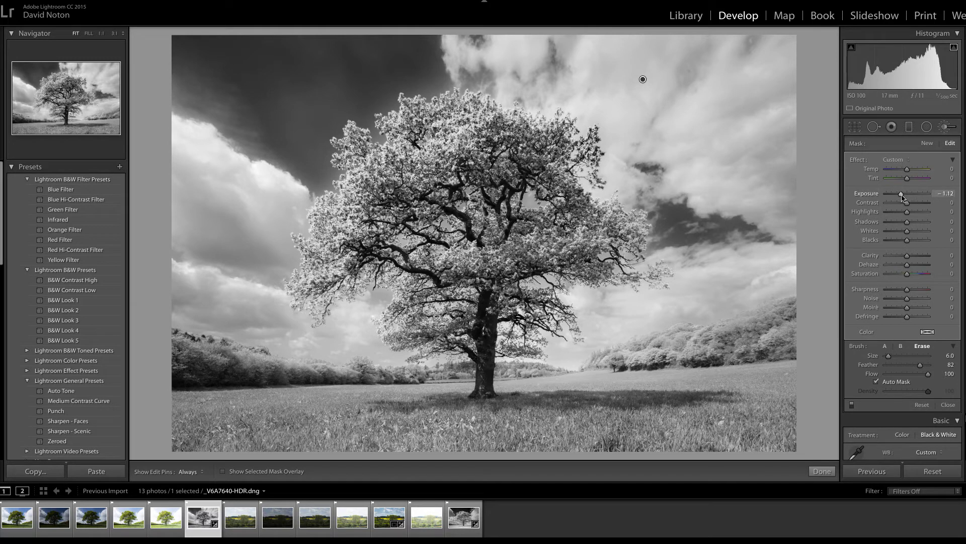
{"action": "left_click_drag", "start_coordinate": [903, 198], "coordinate": [899, 198]}
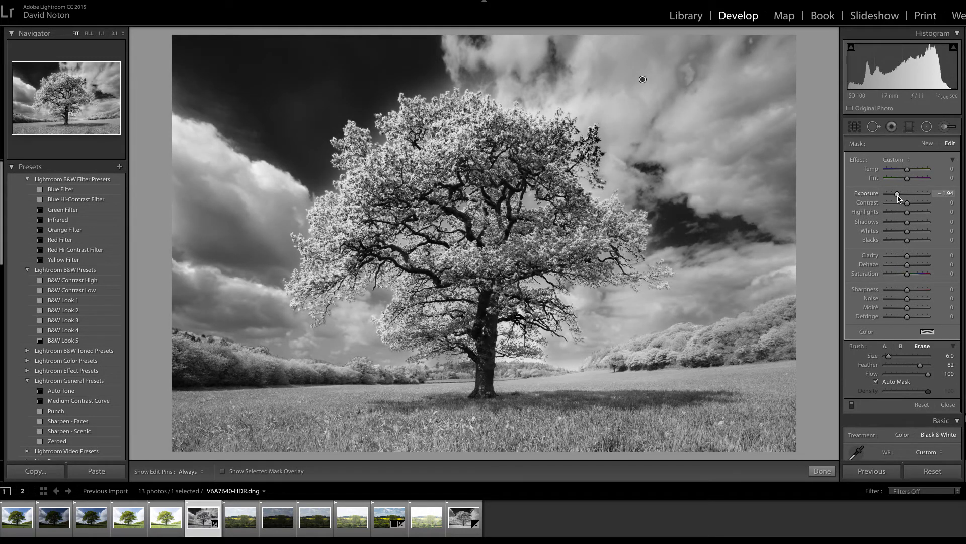
{"action": "left_click_drag", "start_coordinate": [899, 199], "coordinate": [904, 200]}
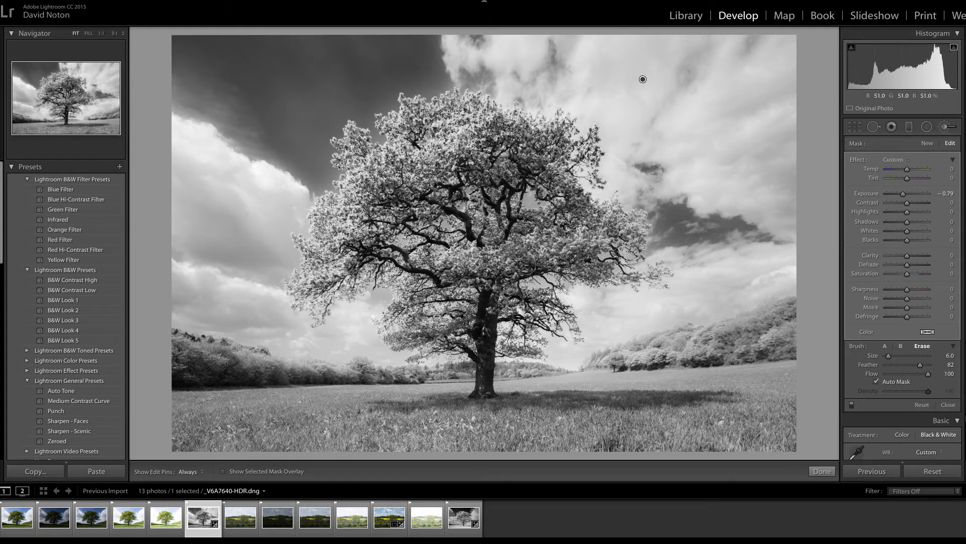
Show the mask overlay and paint the sky gaps within the tree's crown with a size 2 brush
{"action": "left_click", "coordinate": [222, 471]}
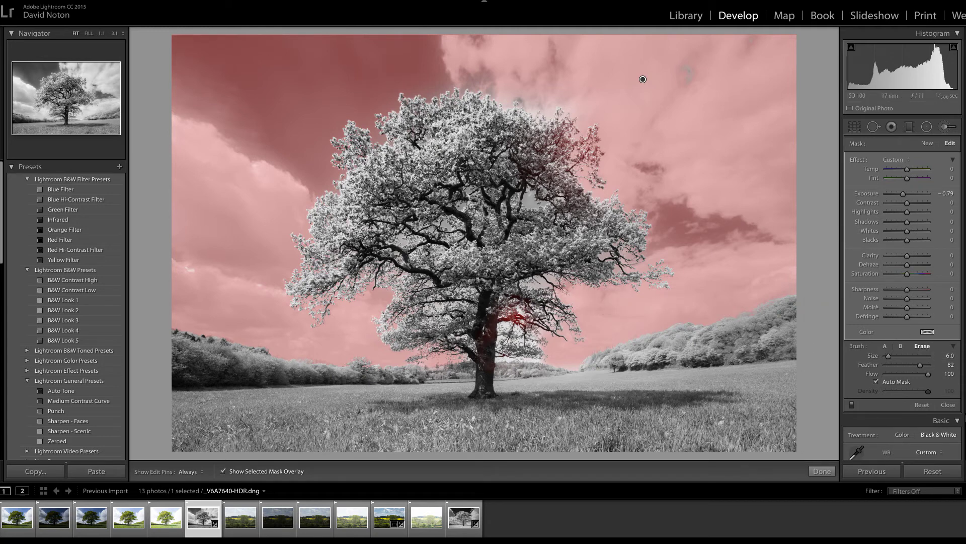
{"action": "key", "text": "alt"}
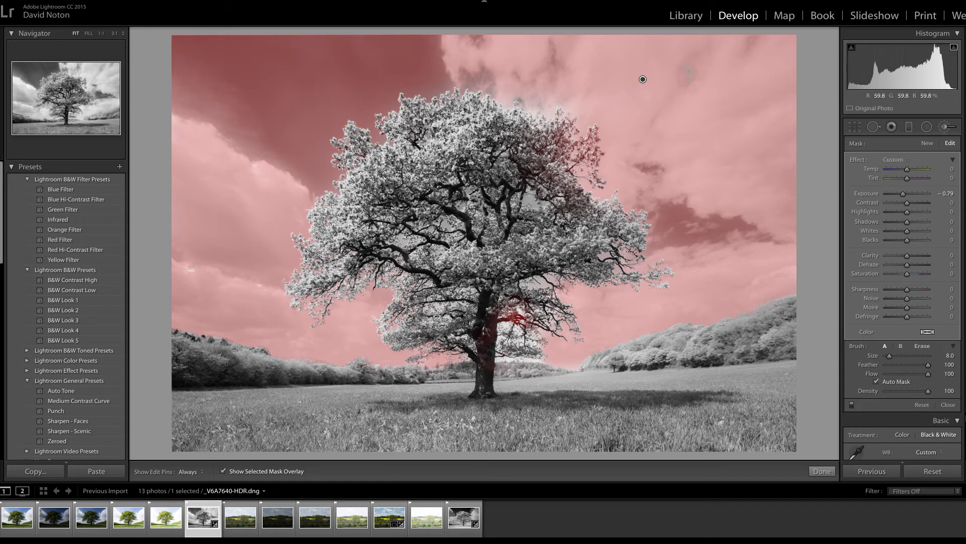
{"action": "key", "text": "bracketleft"}
{"action": "key", "text": "bracketleft"}
{"action": "key", "text": "bracketleft"}
{"action": "key", "text": "h"}
{"action": "mouse_move", "coordinate": [533, 201]}
{"action": "left_mouse_down"}
{"action": "mouse_move", "coordinate": [526, 204]}
{"action": "mouse_move", "coordinate": [546, 203]}
{"action": "left_mouse_up"}
{"action": "left_click", "coordinate": [443, 224]}
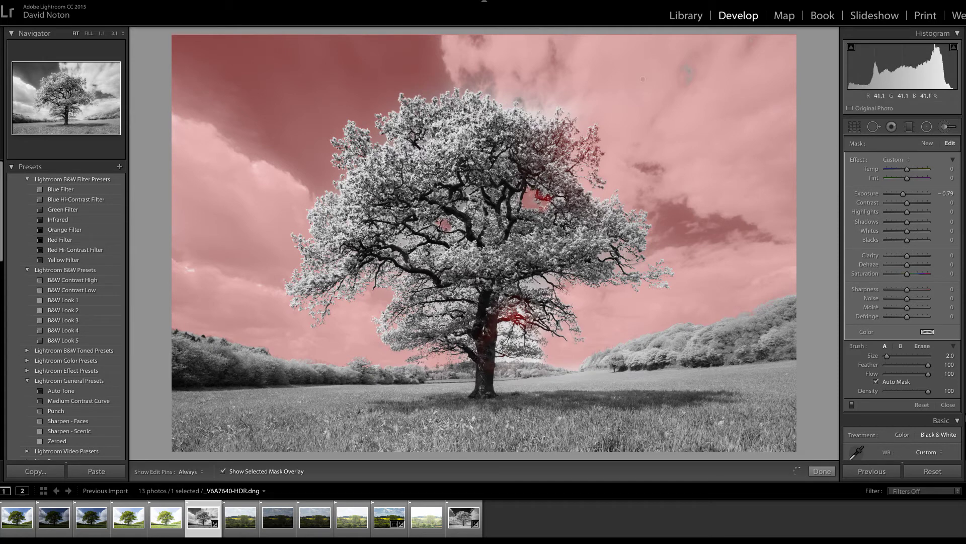
{"action": "left_click", "coordinate": [402, 240]}
Extend the sky mask over the small gaps among the lower branches right of the trunk and near its base
{"action": "key", "text": "h"}
{"action": "key", "text": "h"}
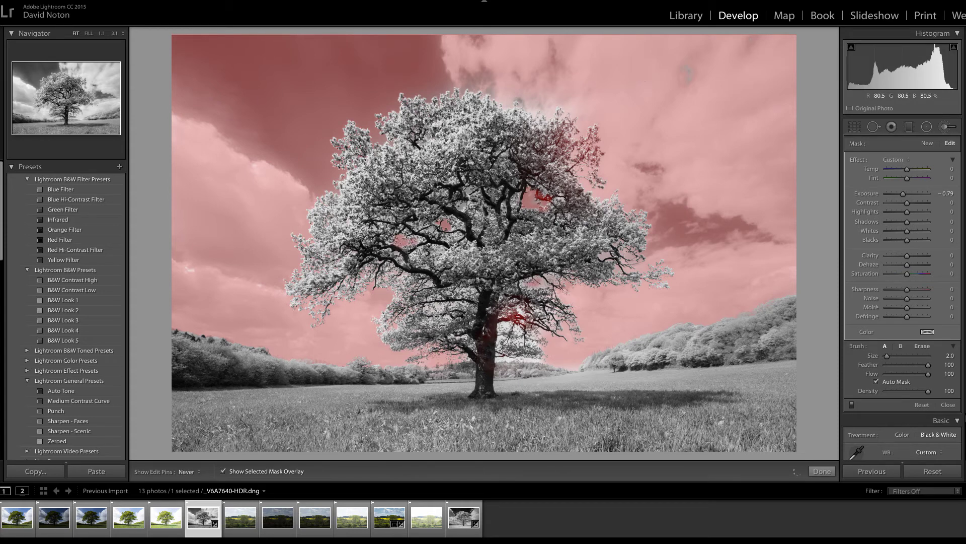
{"action": "left_click", "coordinate": [555, 276]}
{"action": "key", "text": "h"}
{"action": "key", "text": "h"}
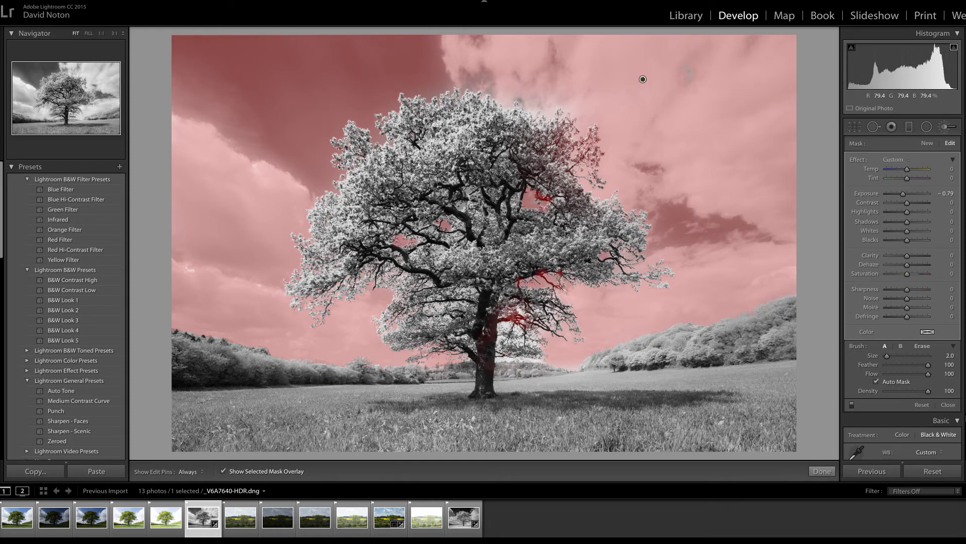
{"action": "key", "text": "h"}
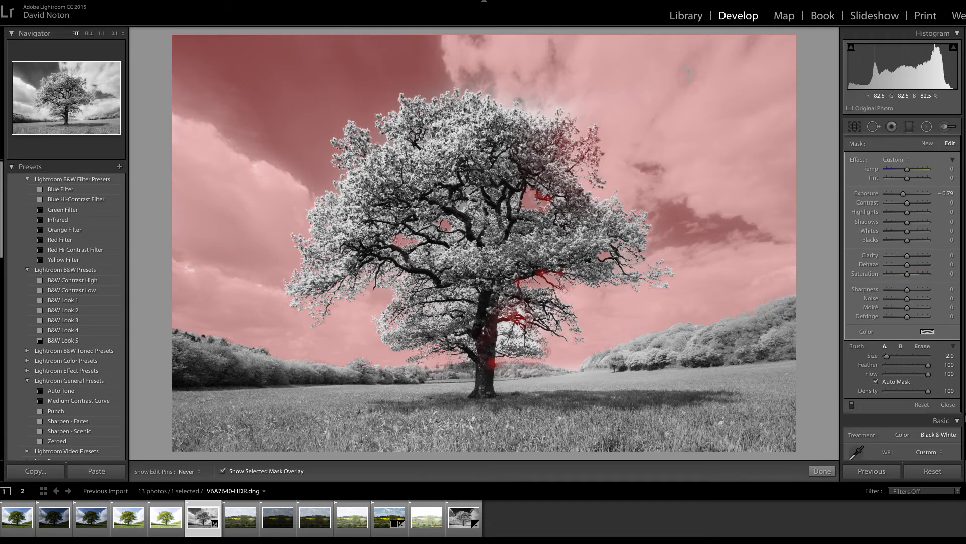
{"action": "key", "text": "h"}
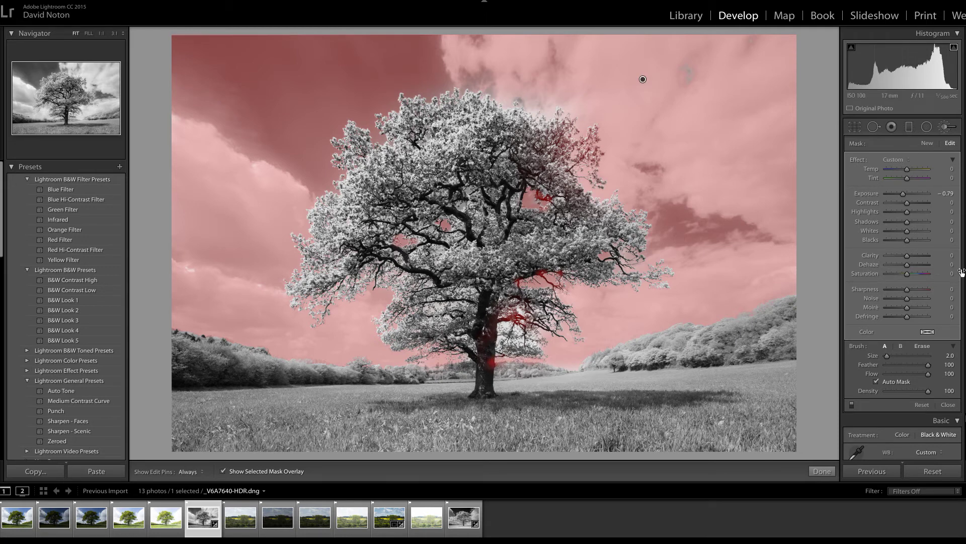
Erase the mask spill from the lower trunk and hide the mask overlay
{"action": "left_click", "coordinate": [922, 346]}
{"action": "mouse_move", "coordinate": [491, 370]}
{"action": "left_mouse_down"}
{"action": "mouse_move", "coordinate": [493, 357]}
{"action": "mouse_move", "coordinate": [496, 365]}
{"action": "left_mouse_up"}
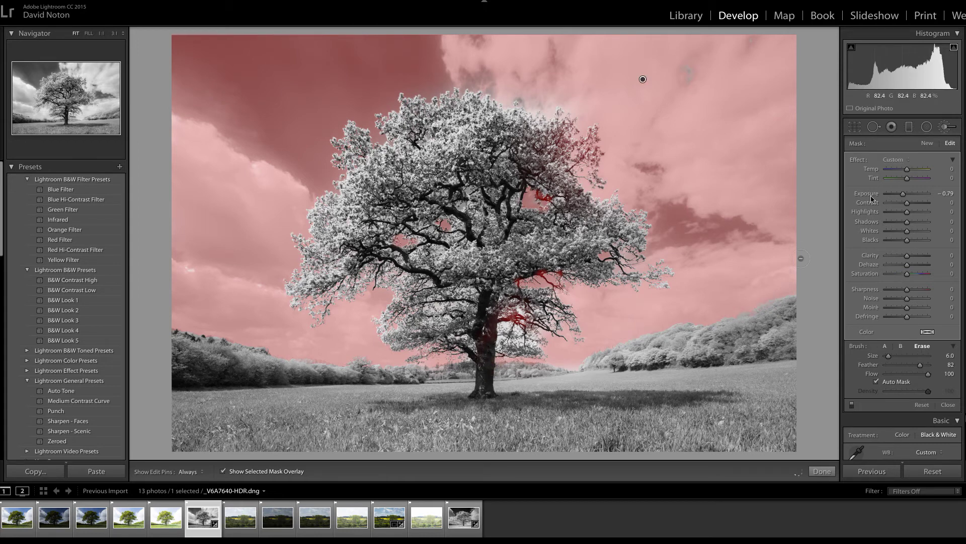
{"action": "left_click", "coordinate": [223, 472]}
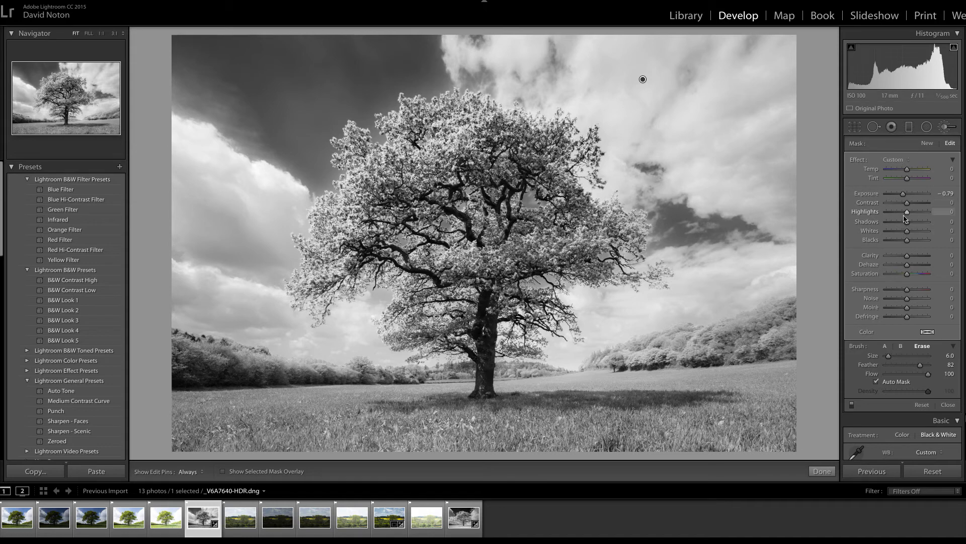
Set the sky mask's Highlights to −58 and finish the adjustment brush edit
{"action": "left_click_drag", "start_coordinate": [903, 215], "coordinate": [907, 222]}
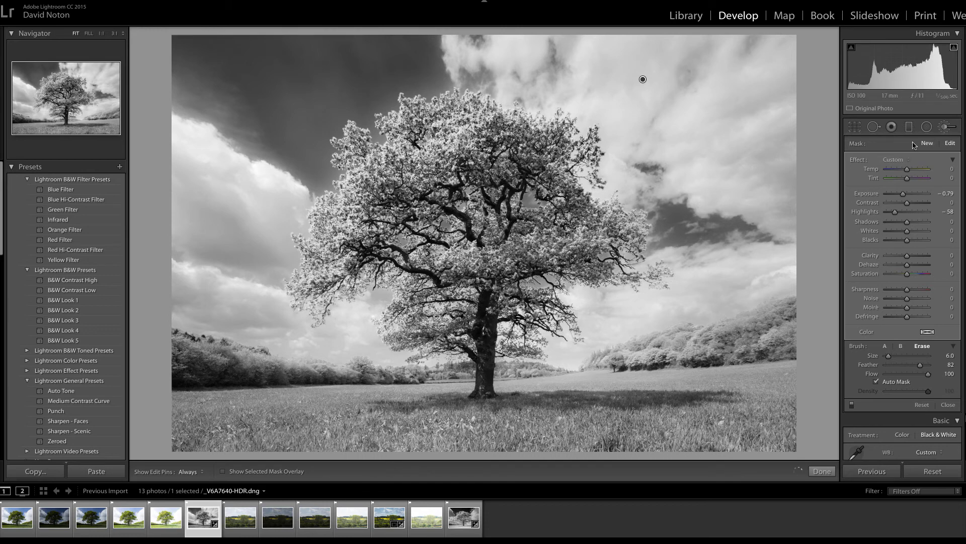
{"action": "left_click", "coordinate": [885, 346]}
{"action": "key", "text": "h"}
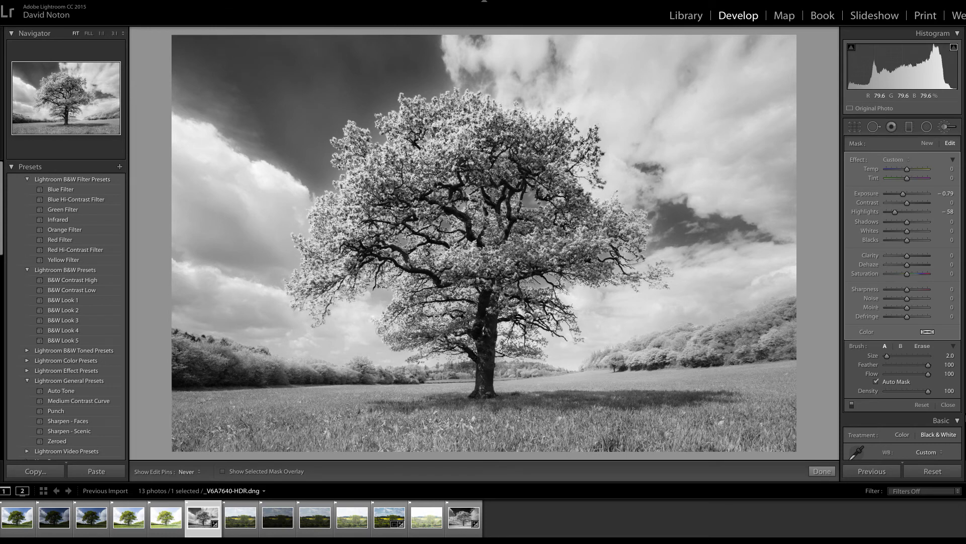
{"action": "key", "text": "h"}
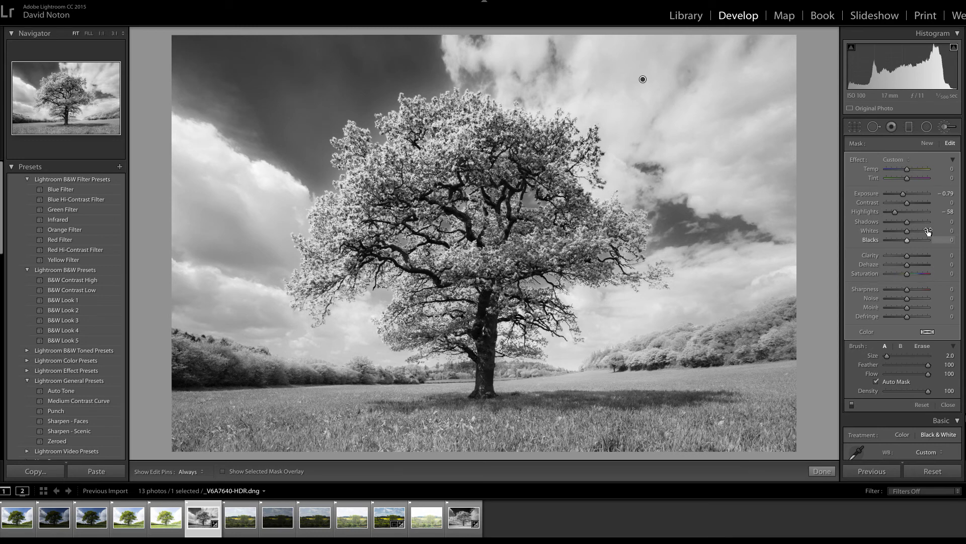
{"action": "left_click", "coordinate": [822, 472]}
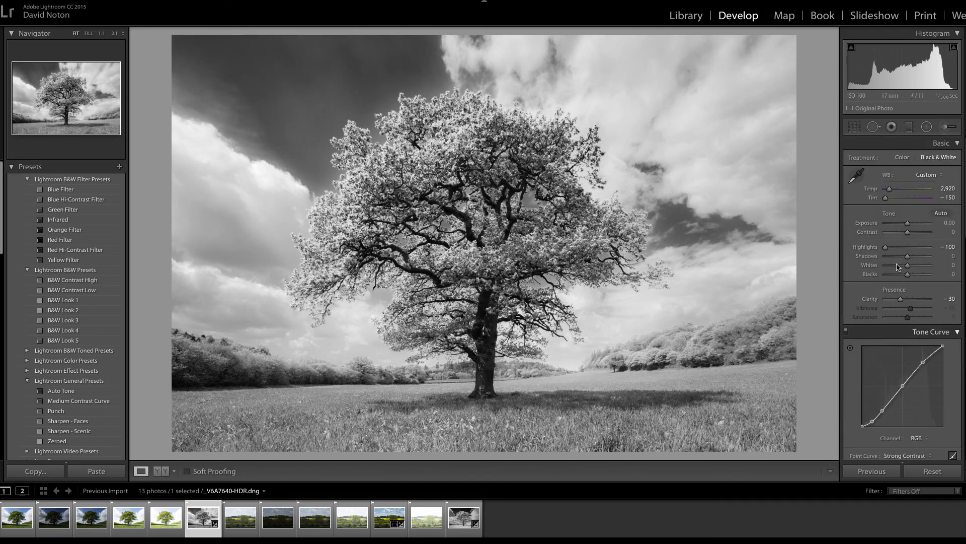
Reset the photo's overall Clarity, check the foliage detail at 1:1, and set Clarity to −20
{"action": "scroll", "coordinate": [903, 298], "scroll_direction": "down", "scroll_amount": 3}
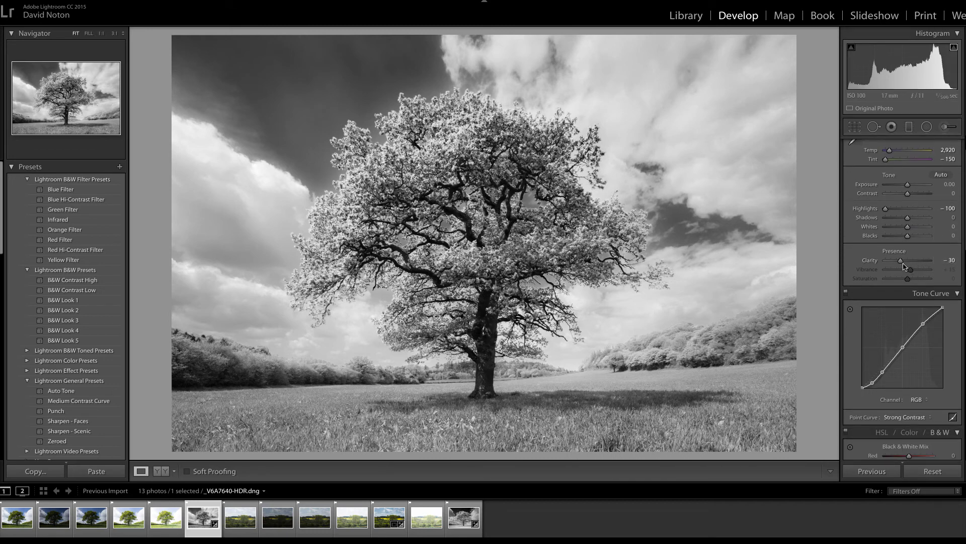
{"action": "double_click", "coordinate": [901, 260]}
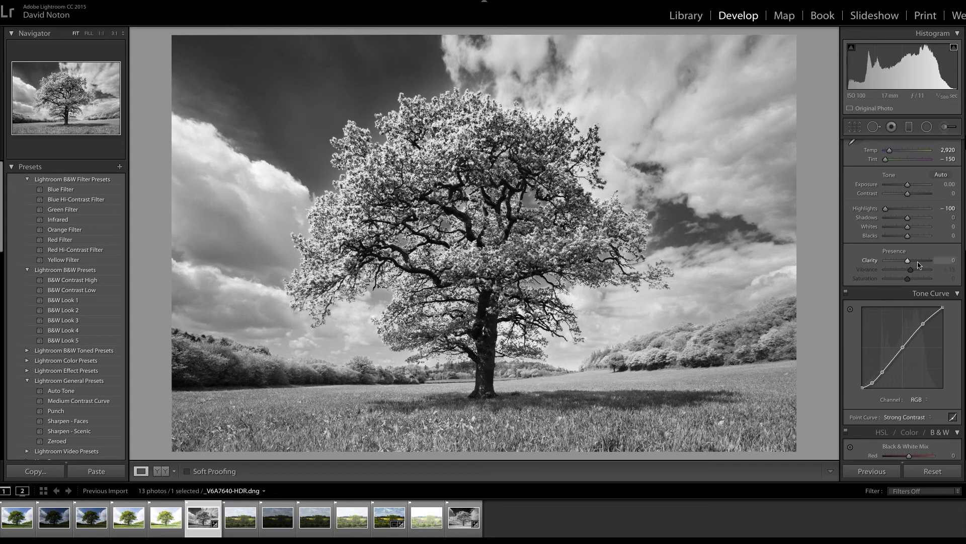
{"action": "left_click", "coordinate": [487, 226]}
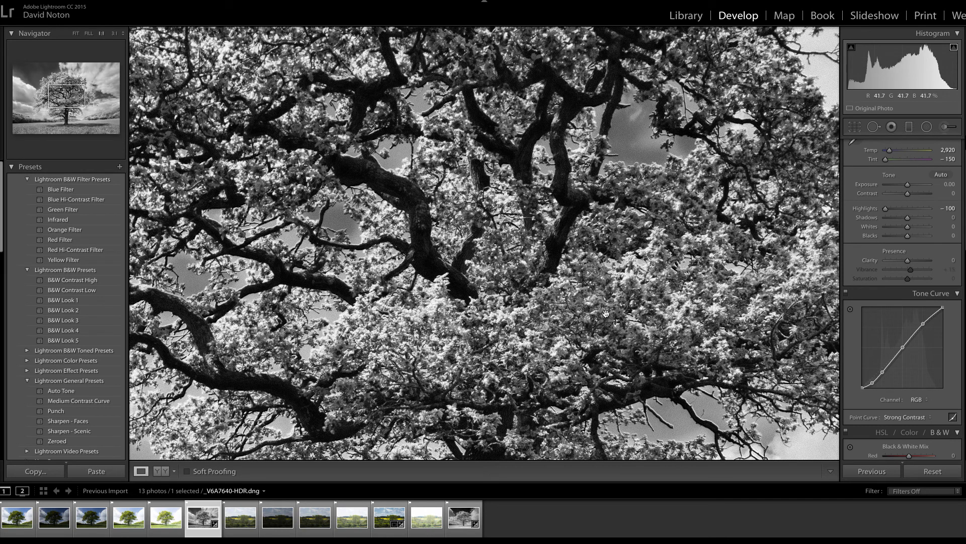
{"action": "left_click", "coordinate": [519, 312]}
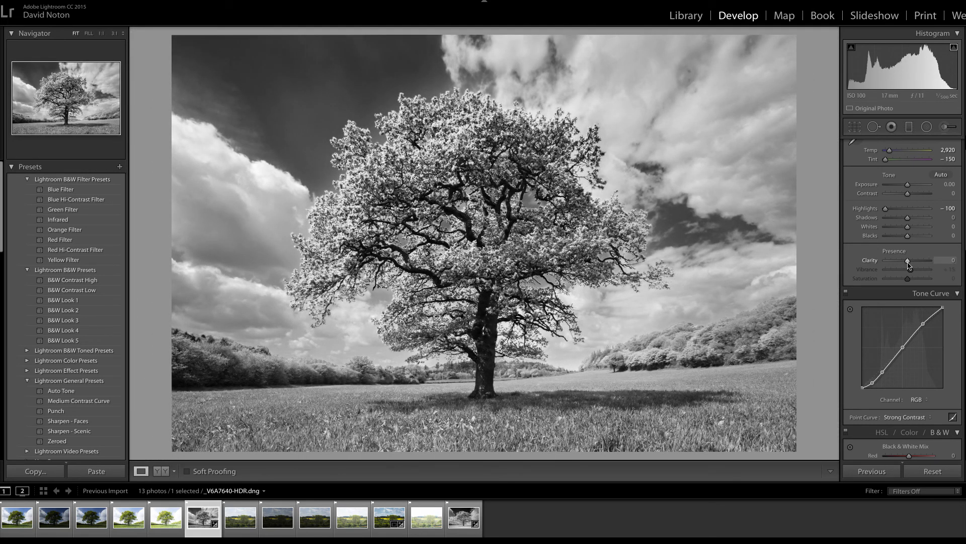
{"action": "left_click_drag", "start_coordinate": [908, 266], "coordinate": [904, 264]}
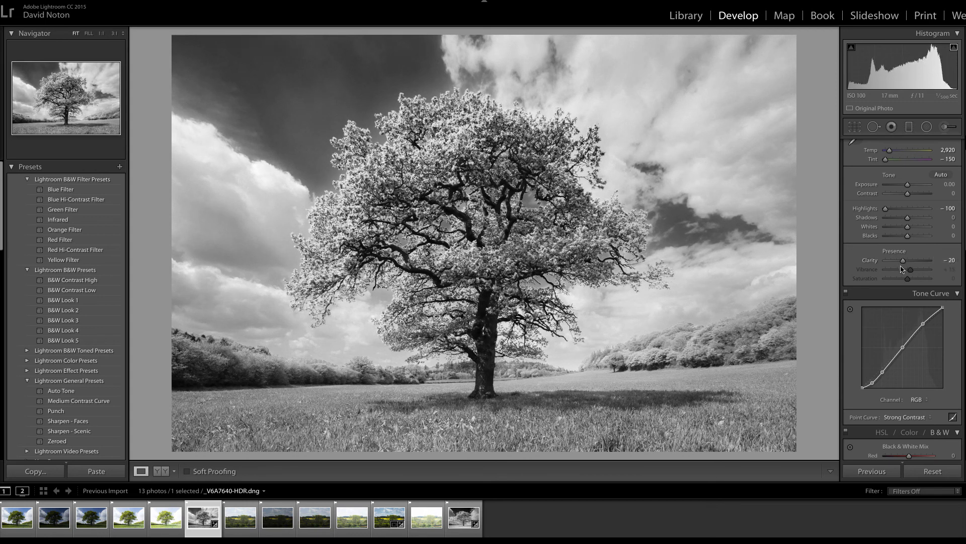